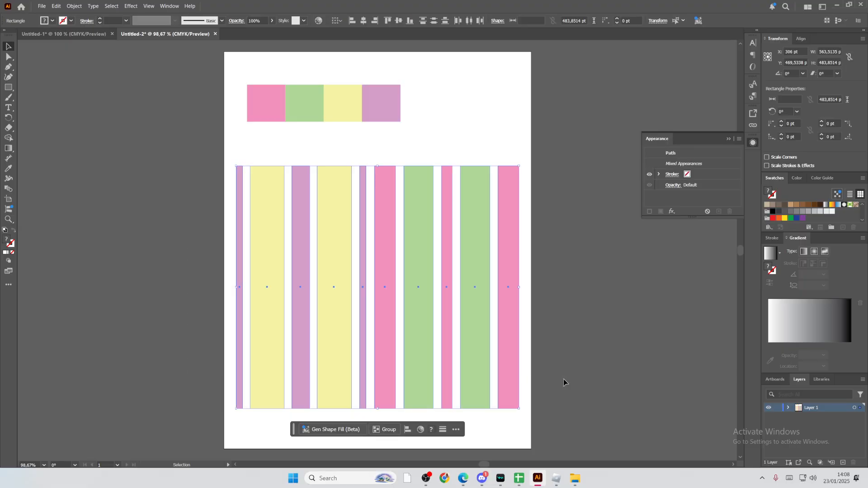
Align the stripes by their vertical centres and distribute them horizontally with 0 pt spacing relative to a key object.
click(408, 430)
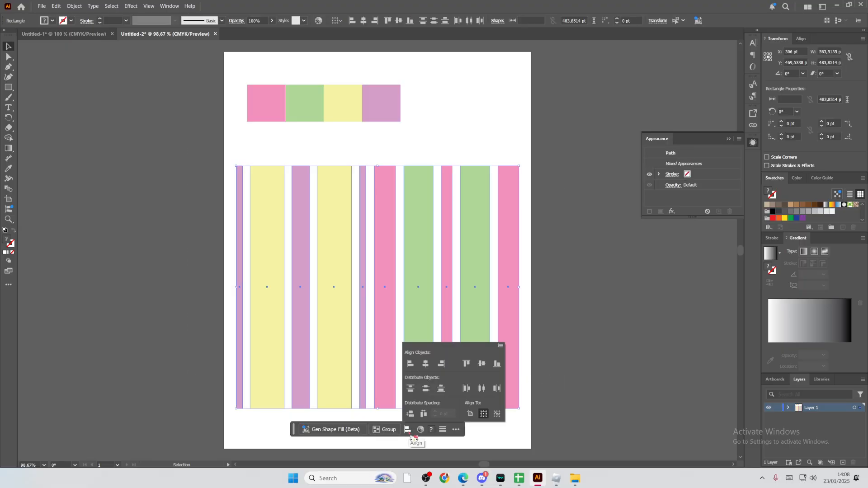
click(479, 366)
click(497, 415)
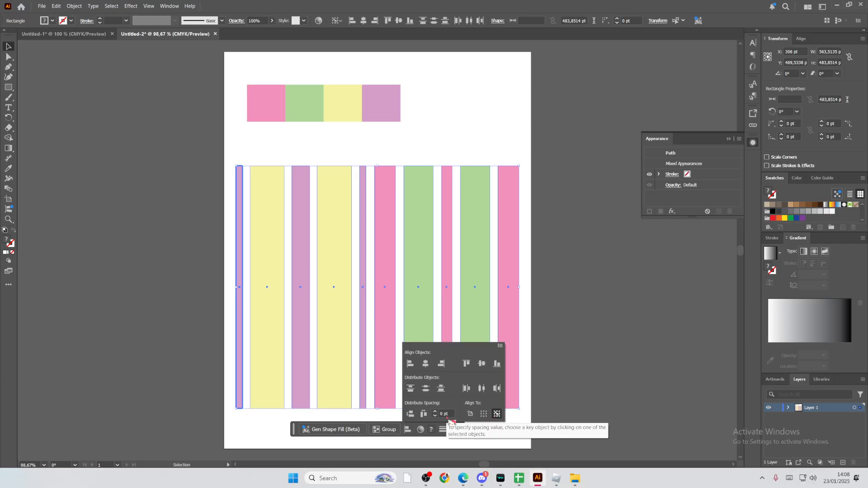
click(423, 415)
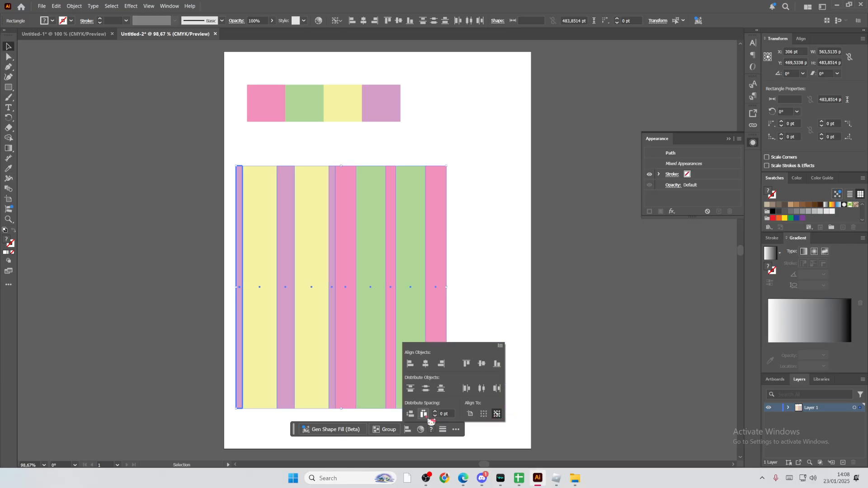
click(549, 373)
click(533, 366)
Move the whole block of stripes up and to the right, closer beneath the colour palette.
drag(485, 351, 237, 273)
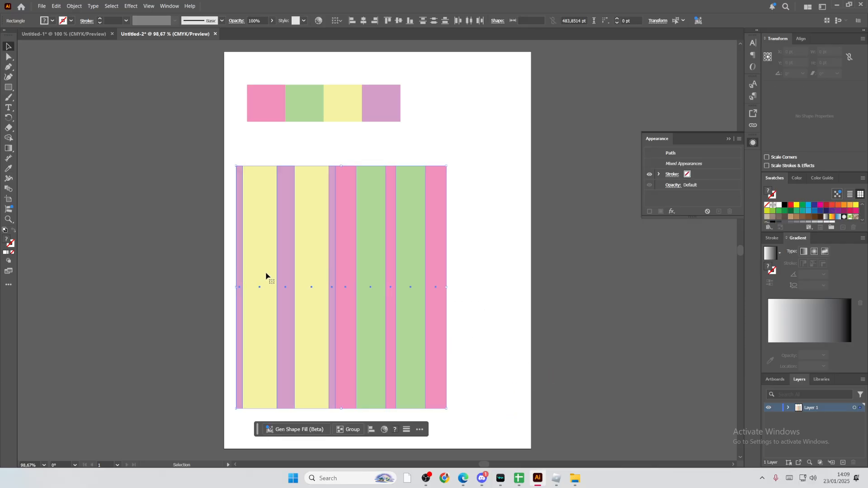
drag(425, 265, 479, 267)
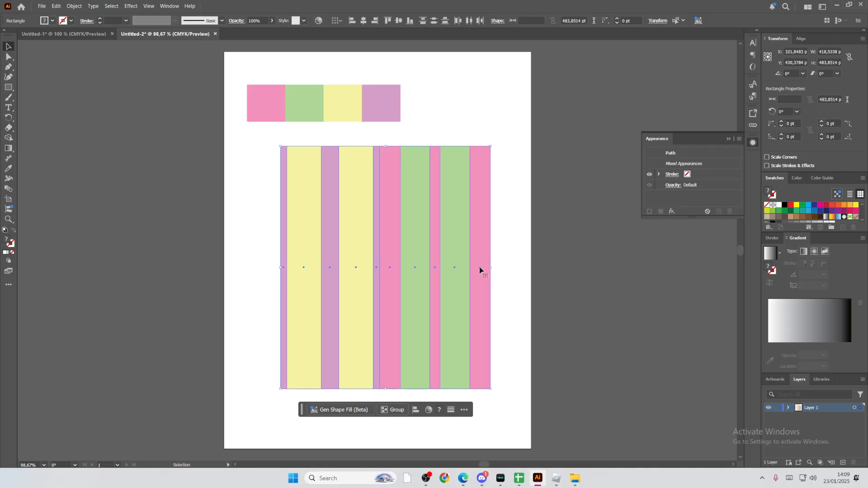
click(524, 269)
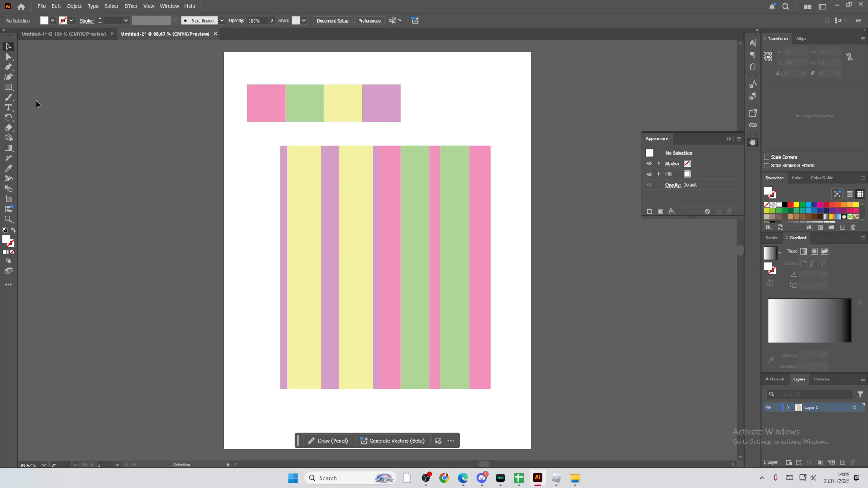
Draw a white square of about 418.5 pt over the stripes, starting at their upper-left corner and spanning their full width.
click(8, 87)
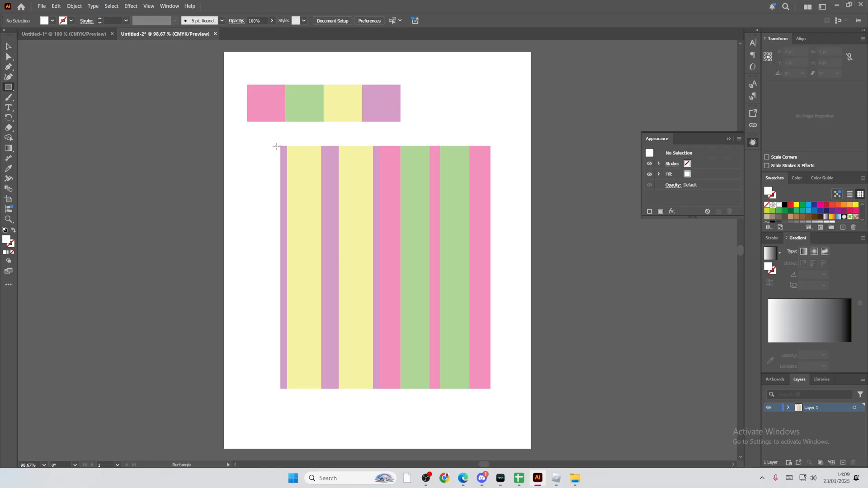
drag(280, 146, 401, 325)
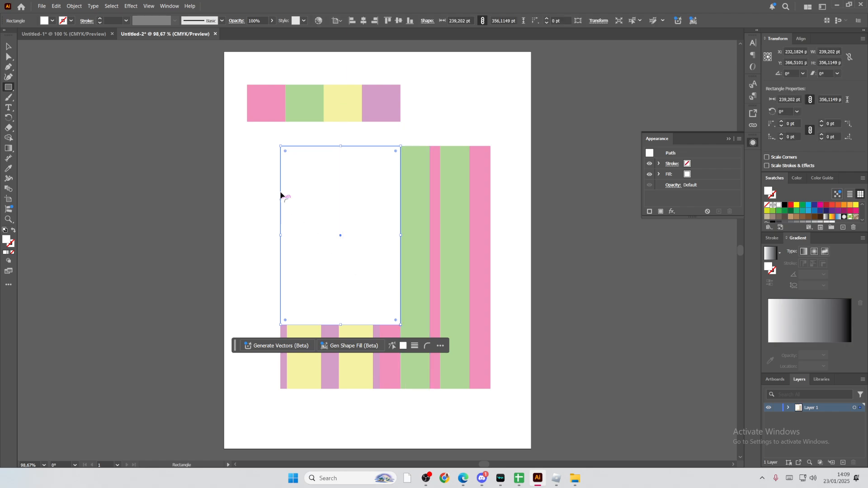
key(ctrl+z)
drag(280, 146, 490, 356)
click(8, 46)
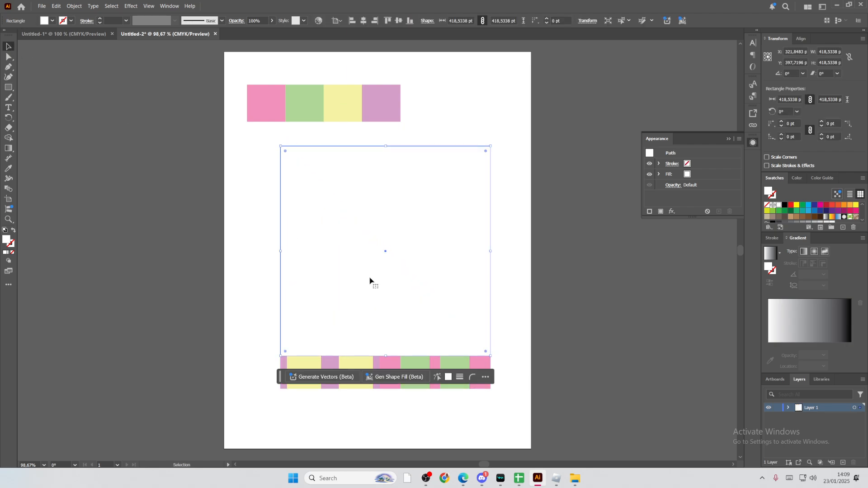
Shorten all the stripes to the white square's lower edge, making them about 418.5 pt high, and delete the square.
click(510, 393)
drag(254, 370, 254, 372)
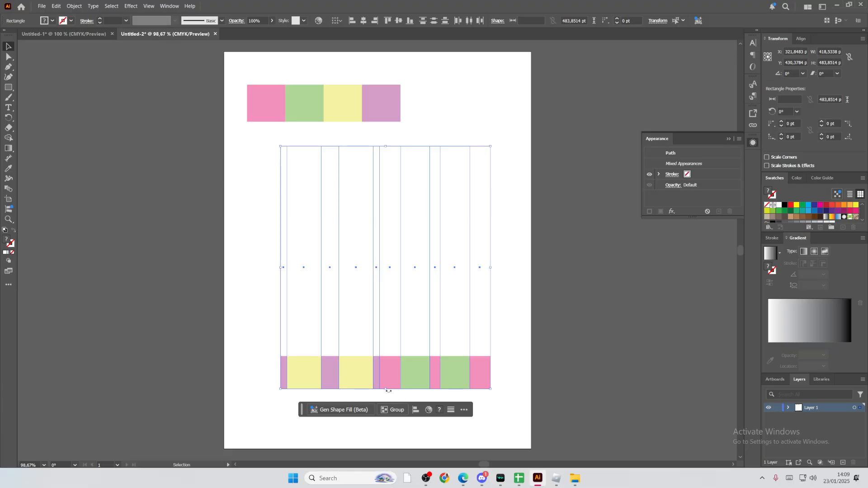
drag(386, 389, 385, 357)
click(468, 377)
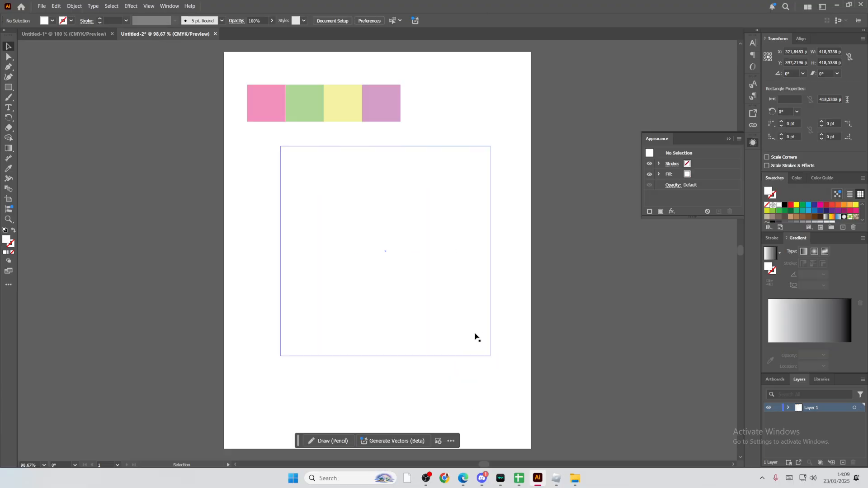
click(475, 335)
key(Delete)
Enlarge the stripe block proportionally to about 515 pt per side and centre it roughly beneath the palette.
drag(509, 340, 243, 242)
drag(425, 289, 400, 303)
drag(466, 365, 541, 410)
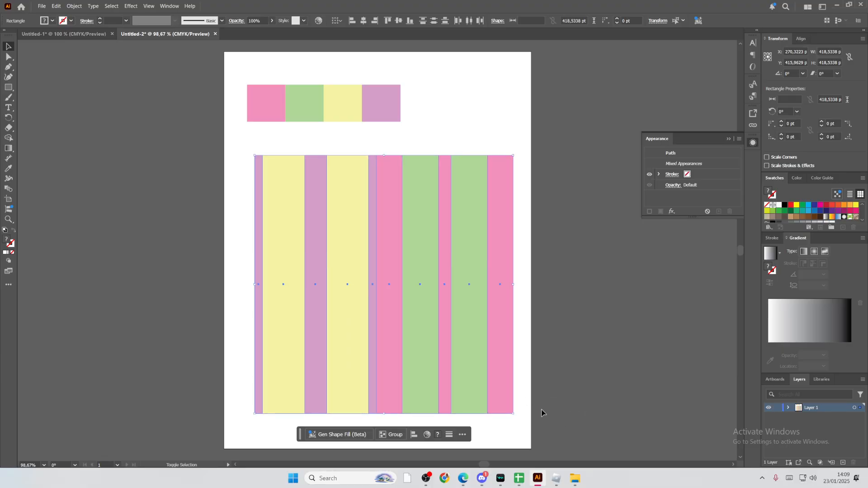
drag(502, 388, 497, 389)
Copy all the stripes and lock Layer 1, declining to unlock it when pasting.
right_click(493, 374)
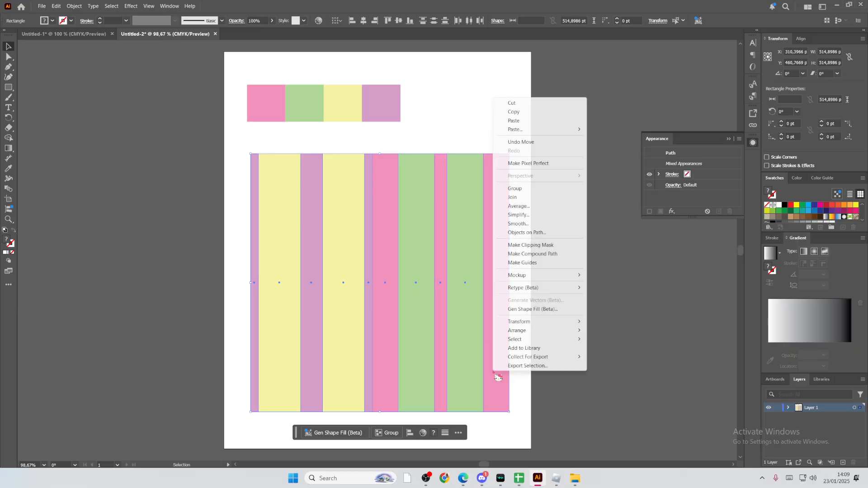
click(523, 112)
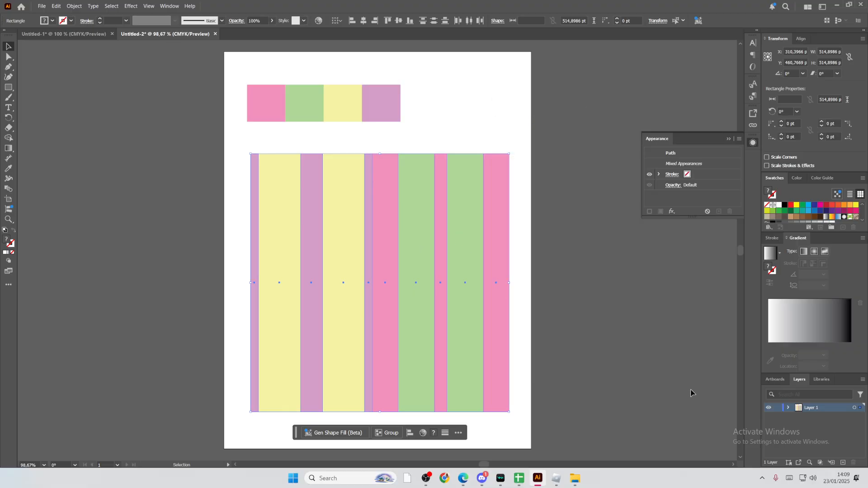
click(778, 409)
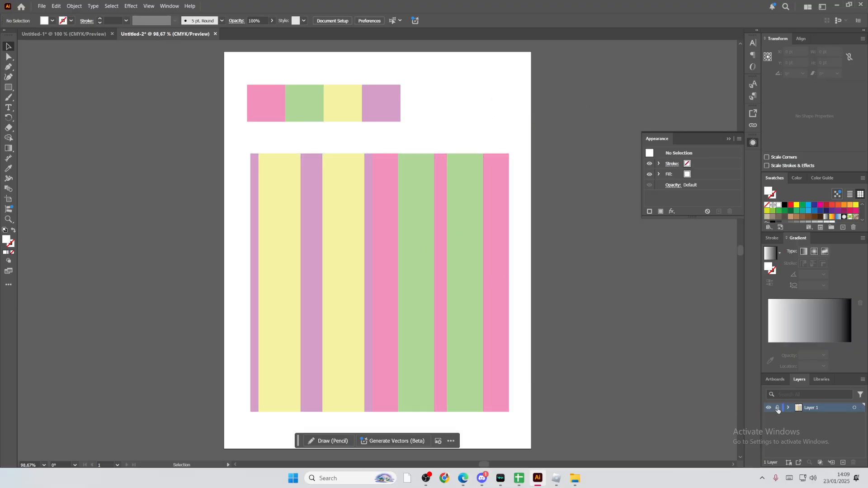
click(482, 297)
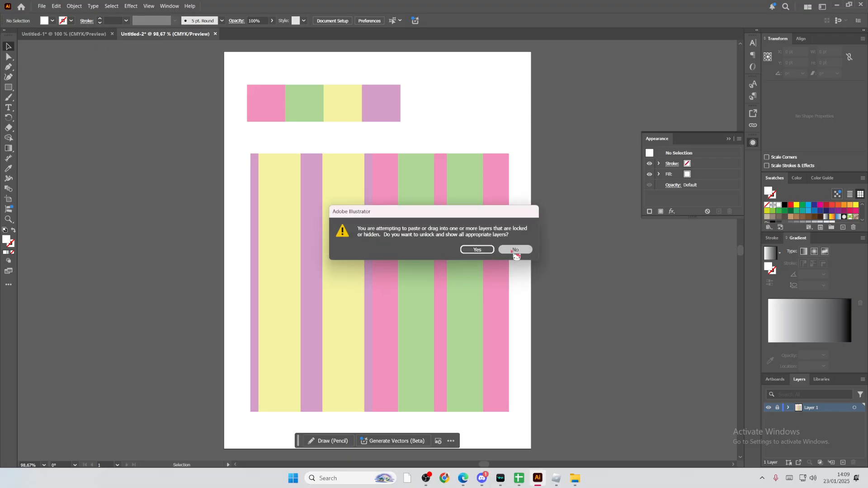
click(514, 250)
Paste the copied stripes in place on a new layer and rotate them 90° counterclockwise into horizontal bands.
click(842, 462)
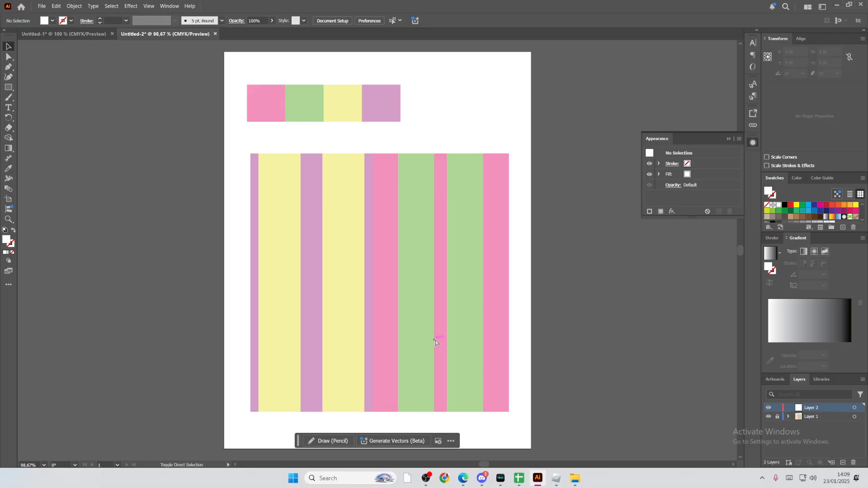
key(ctrl+f)
drag(511, 151, 227, 141)
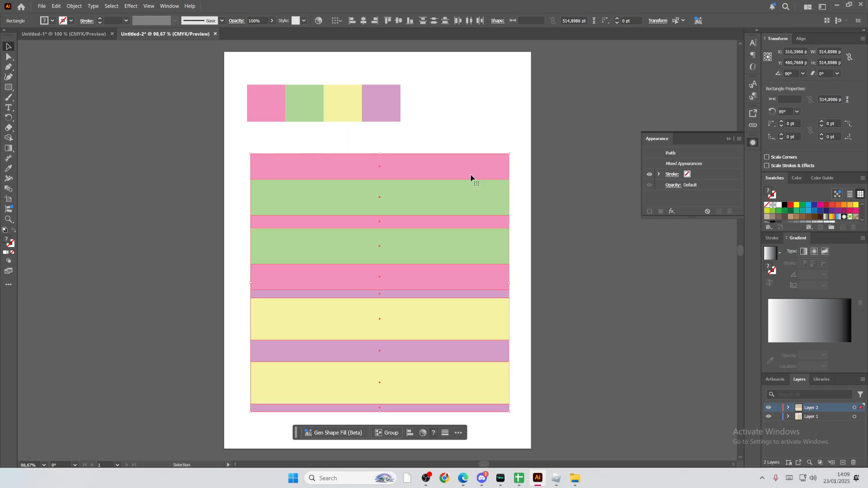
Transfer the four palette squares from Layer 1 to Layer 2 and place them above the striped block.
drag(309, 98, 243, 95)
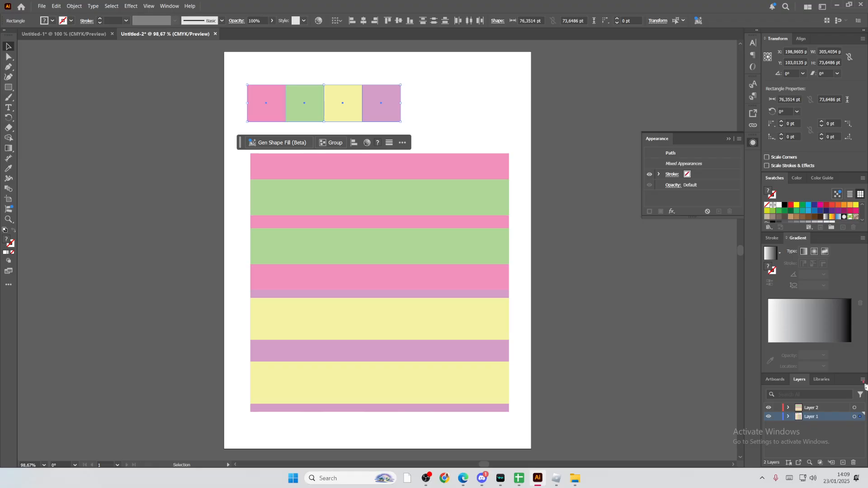
key(Delete)
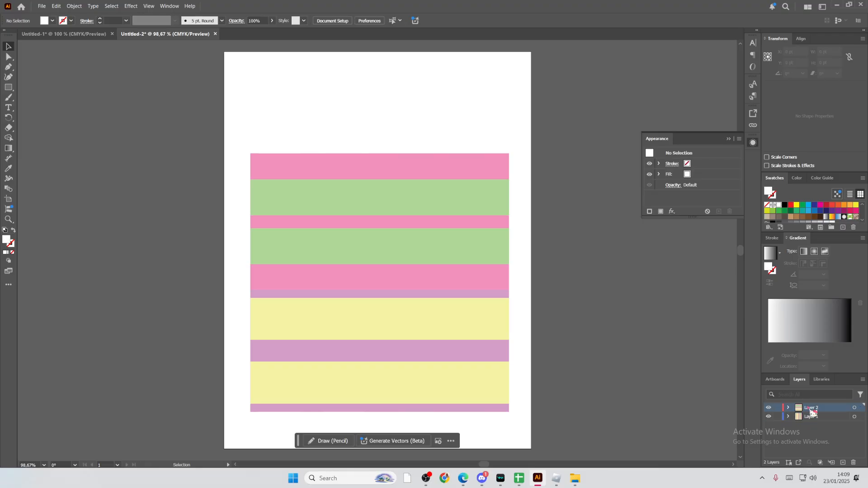
key(ctrl+v)
drag(423, 266, 381, 117)
click(527, 283)
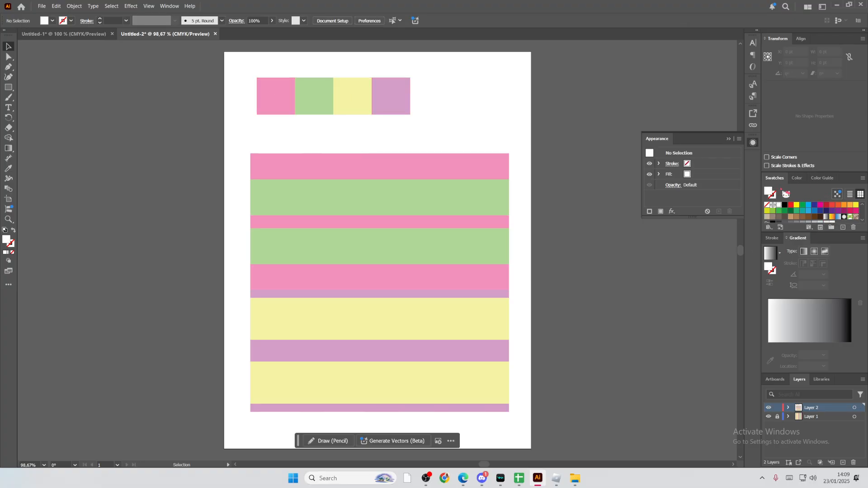
Create a new swatch group, keeping the default name.
scroll(812, 211, down, 2)
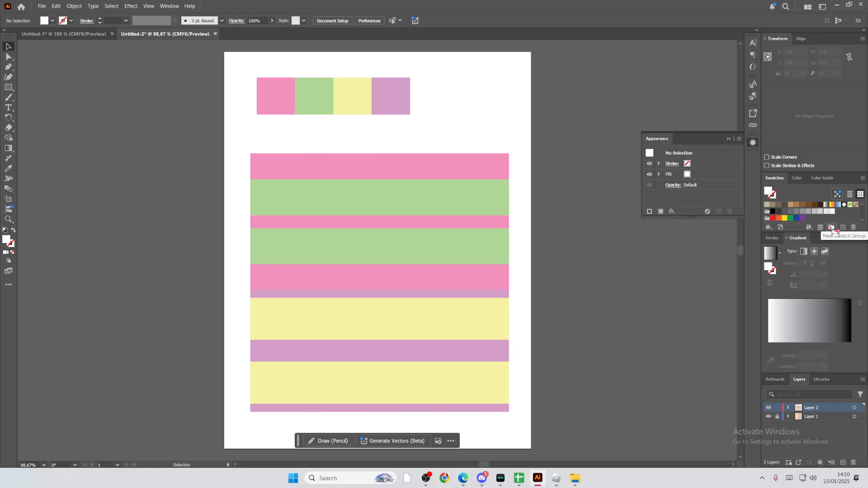
click(832, 228)
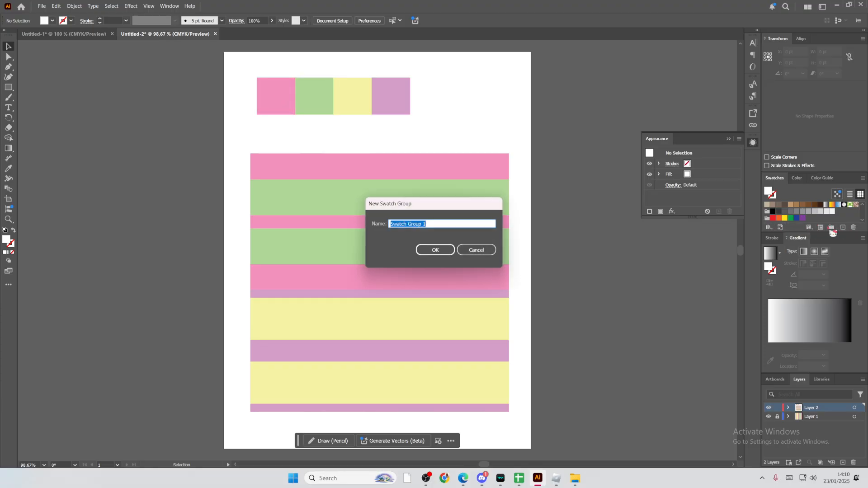
click(436, 250)
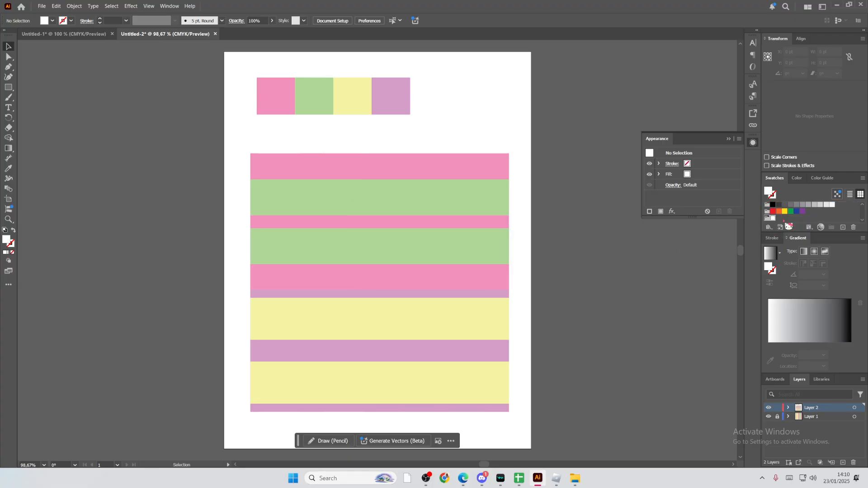
Add the pink, green, yellow and purple fills of the palette squares to the new swatch group.
drag(285, 96, 778, 221)
drag(322, 105, 785, 219)
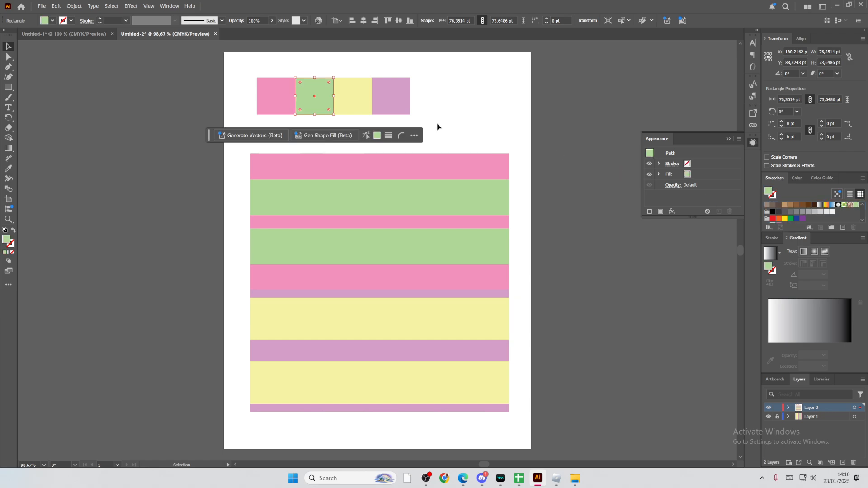
scroll(788, 219, down, 1)
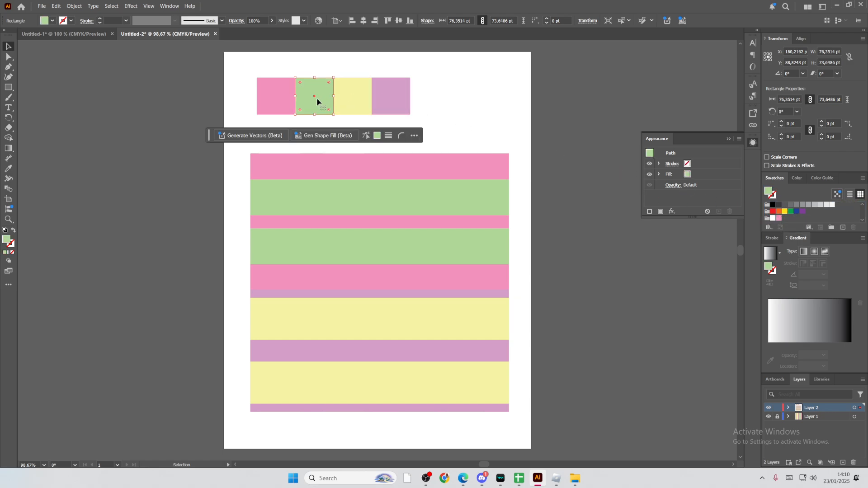
drag(317, 103, 782, 219)
drag(375, 108, 790, 219)
key(ctrl+z)
drag(405, 101, 800, 219)
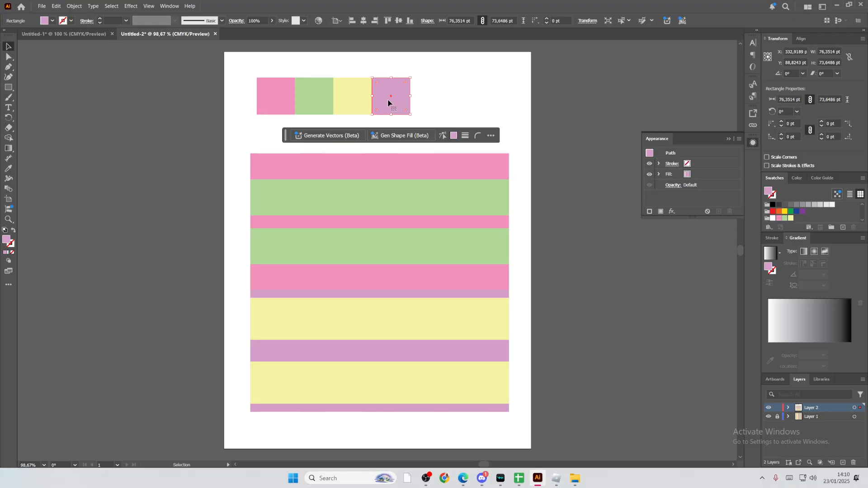
drag(388, 103, 793, 223)
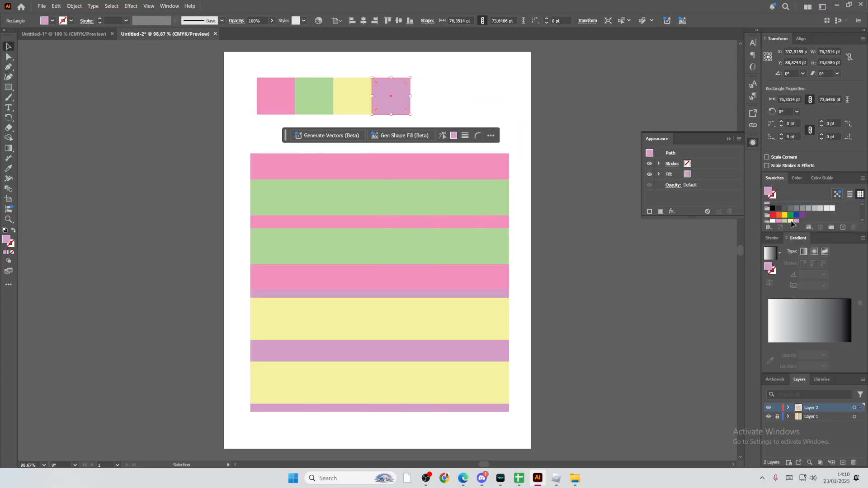
click(573, 165)
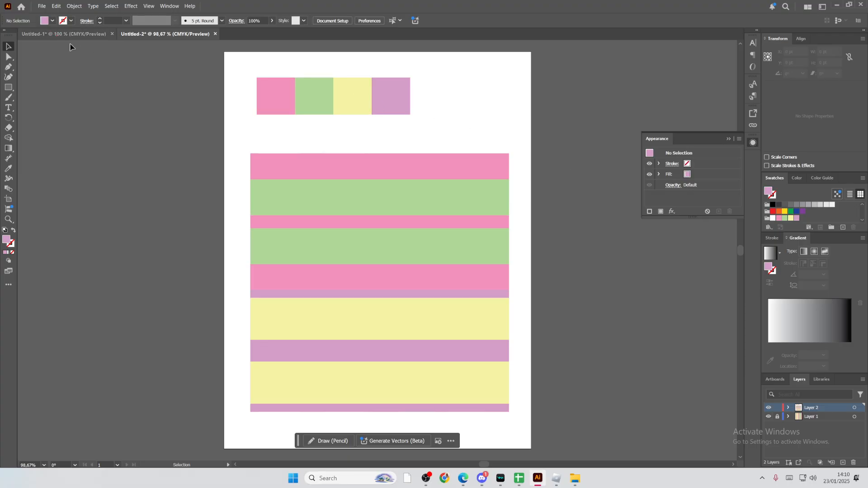
click(75, 6)
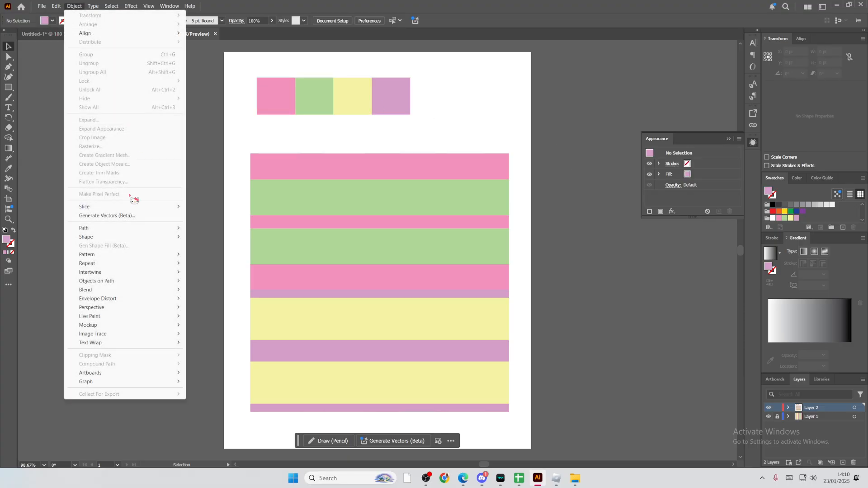
mouse_move(108, 257)
click(216, 170)
Make a new pattern from the pink palette square and acknowledge the notice about pattern editing.
click(271, 97)
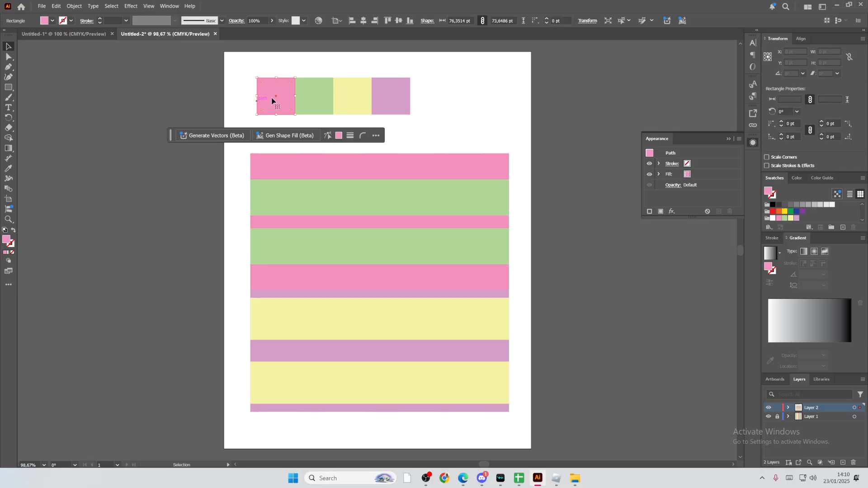
click(74, 7)
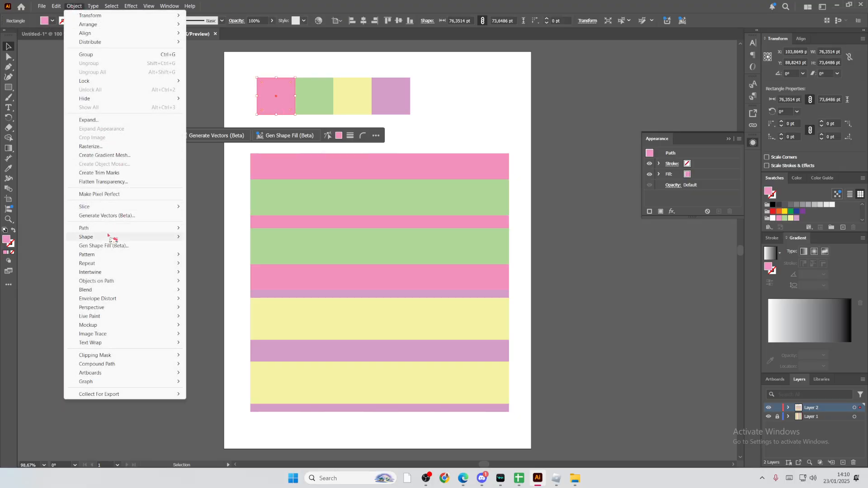
mouse_move(111, 258)
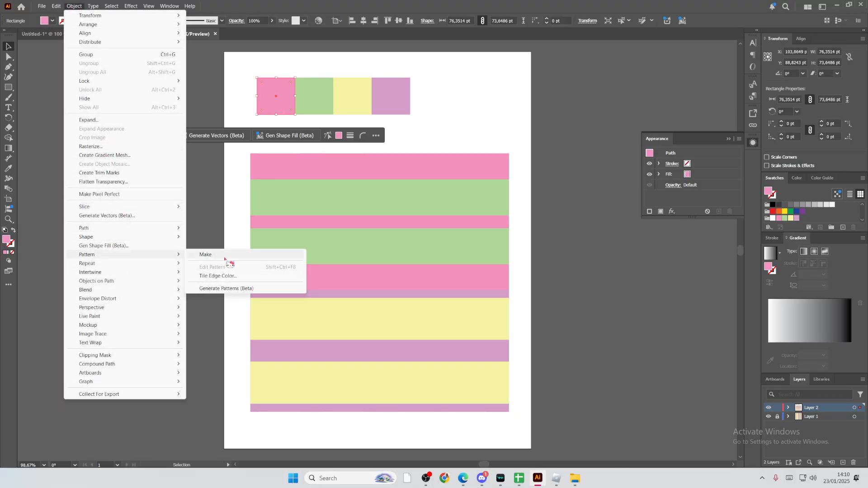
click(213, 254)
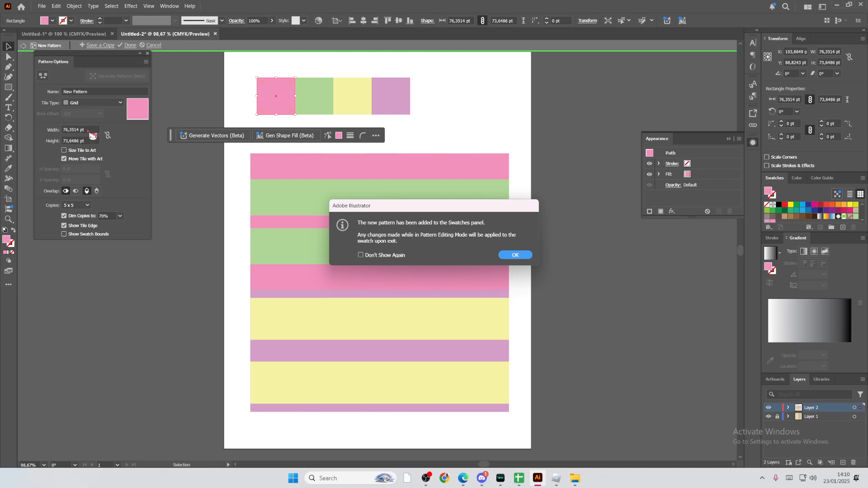
click(507, 257)
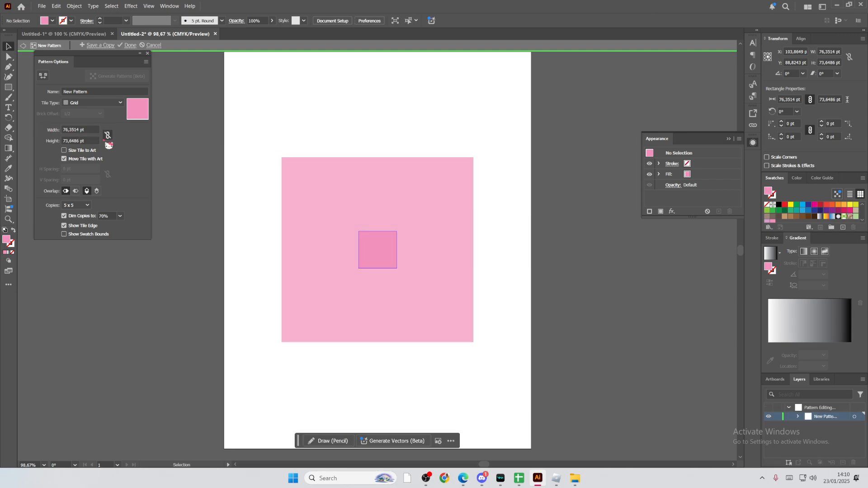
click(82, 130)
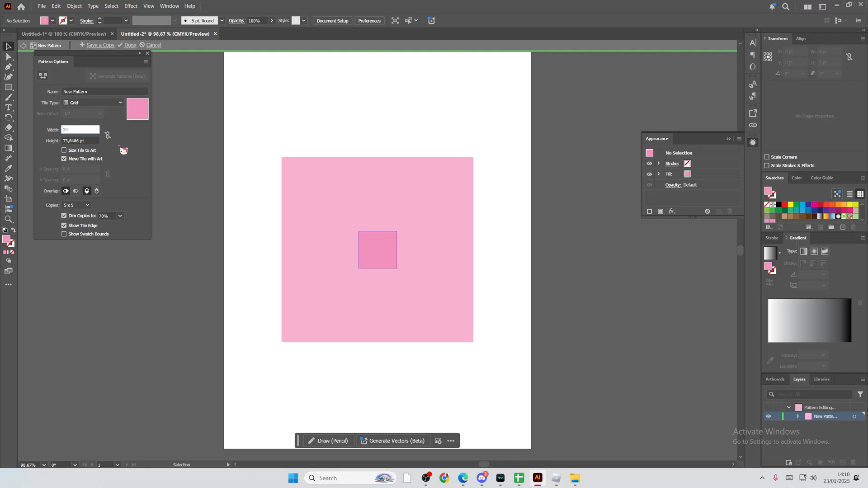
text(20)
key(Return)
click(88, 140)
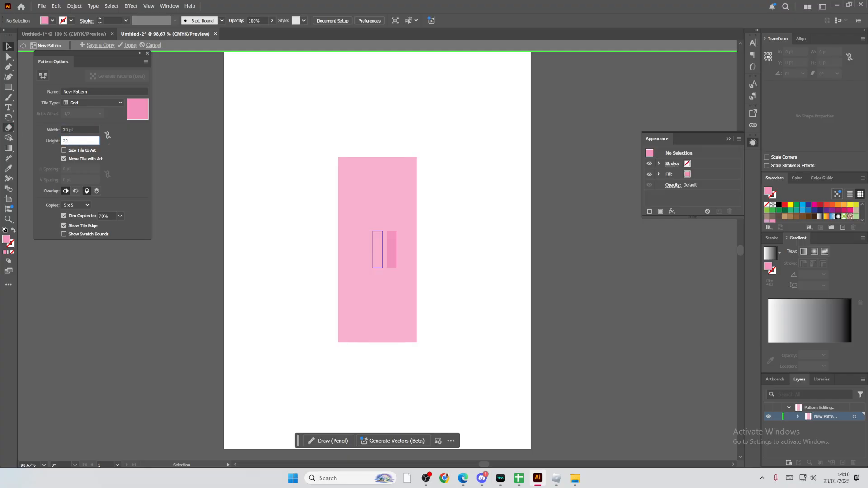
key(Return)
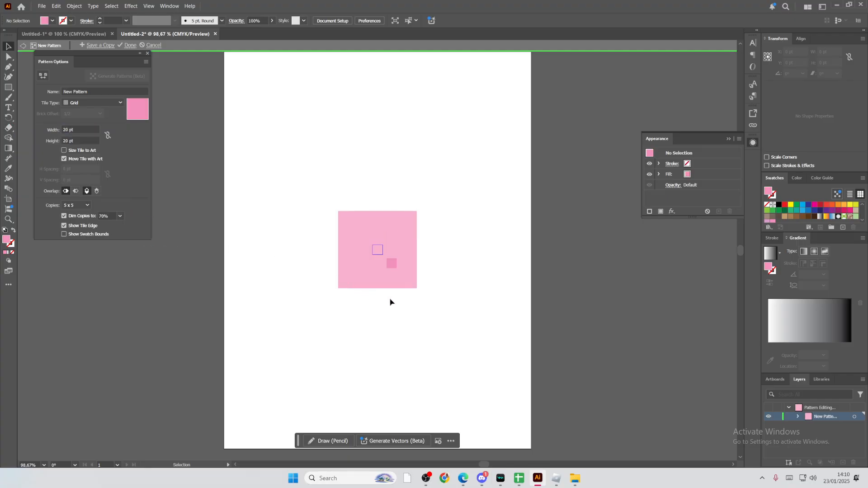
scroll(392, 303, up, 3)
scroll(399, 310, down, 2)
key(ctrl+plus)
key(ctrl+plus)
key(ctrl+plus)
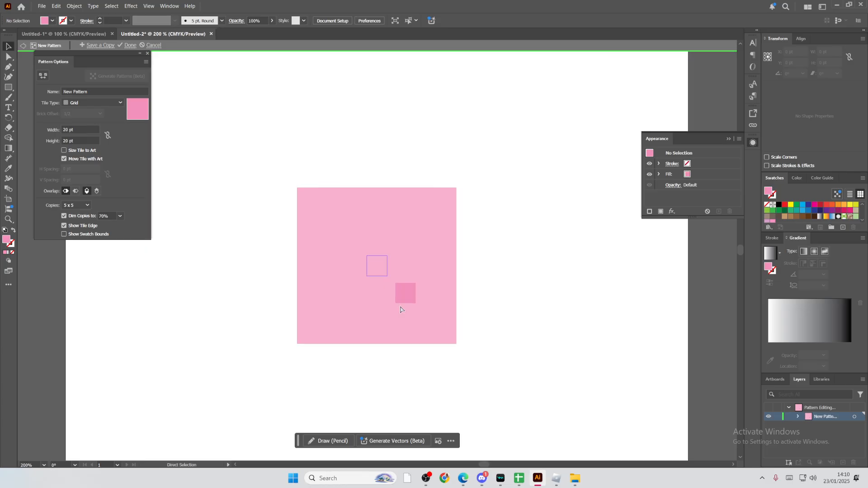
key(ctrl+plus)
key(ctrl+plus)
drag(400, 307, 435, 324)
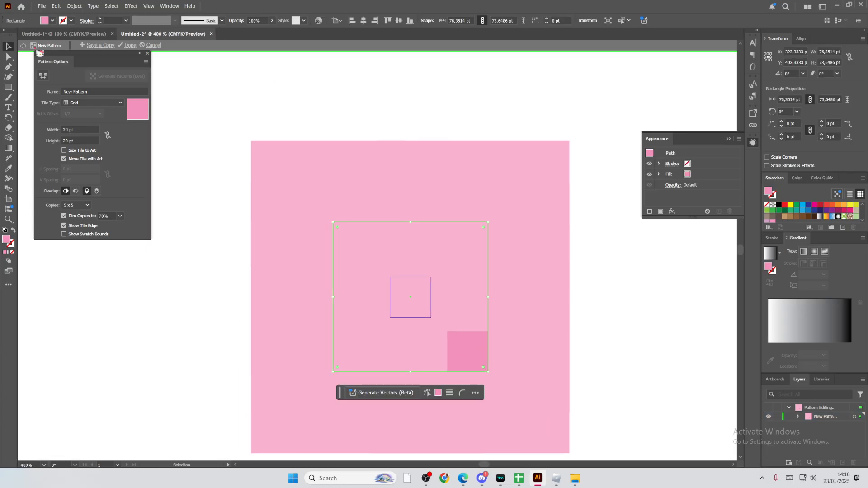
click(149, 47)
Make a new empty pattern with nothing selected and acknowledge the notice about pattern editing.
scroll(335, 234, down, 1)
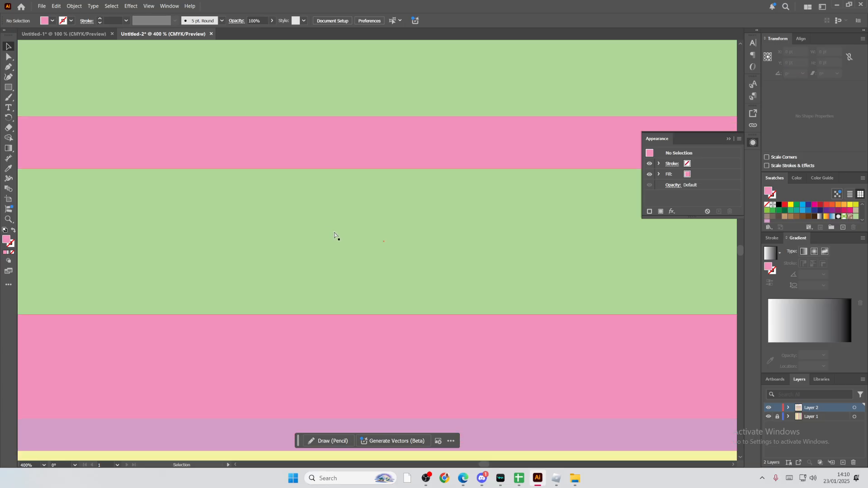
key(ctrl+minus)
key(ctrl+minus)
key(ctrl+minus)
key(ctrl+minus)
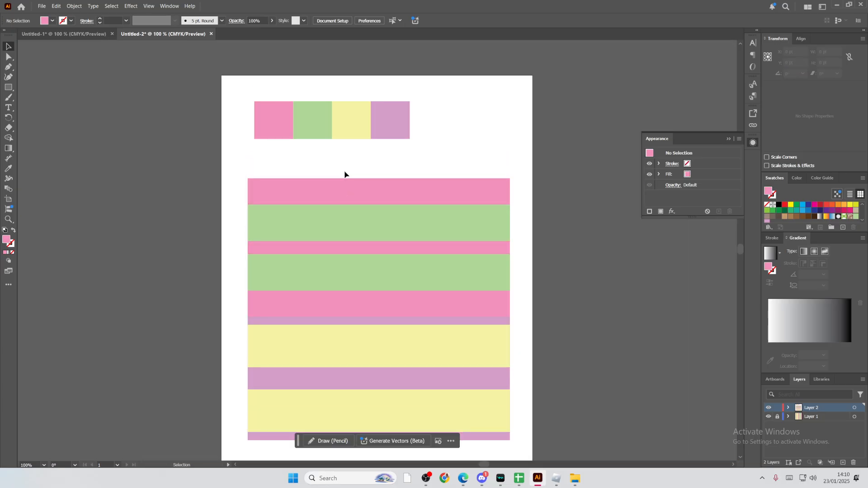
click(76, 6)
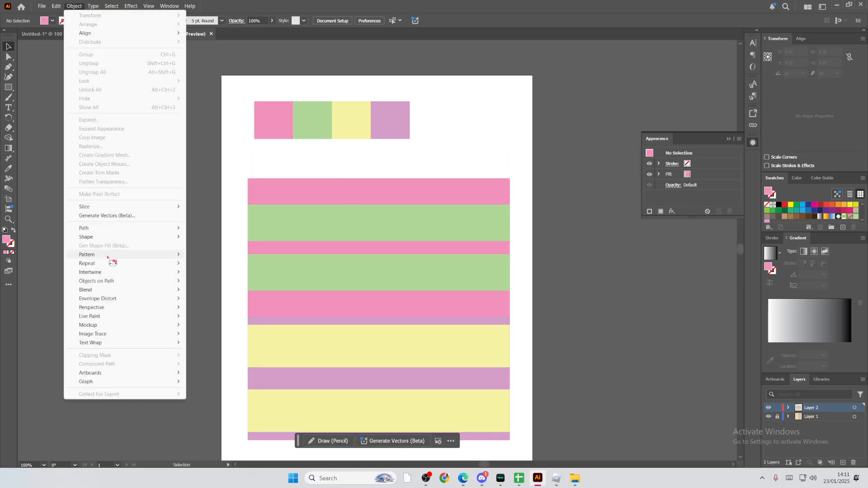
mouse_move(113, 255)
click(206, 255)
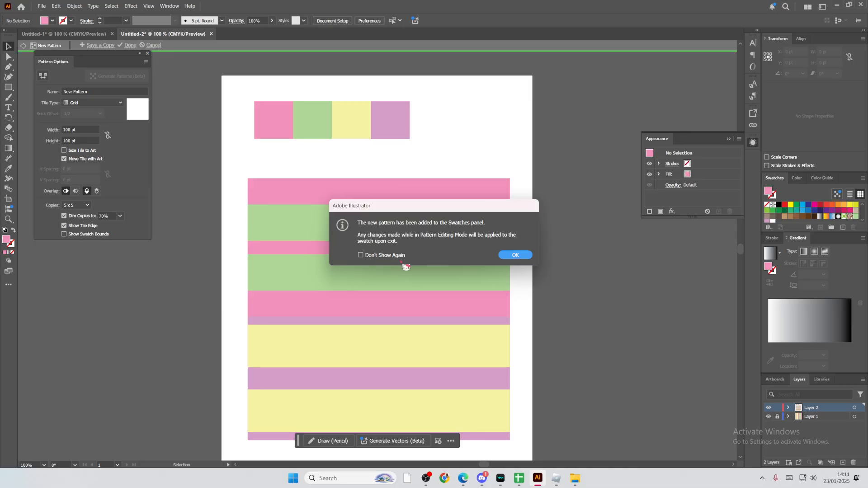
click(515, 255)
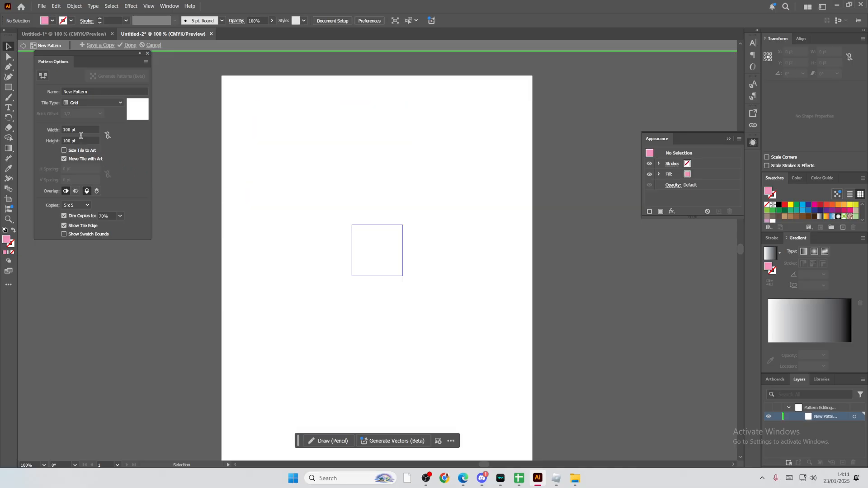
Set the pattern tile's width and height to 20 pt each.
double_click(71, 129)
double_click(70, 141)
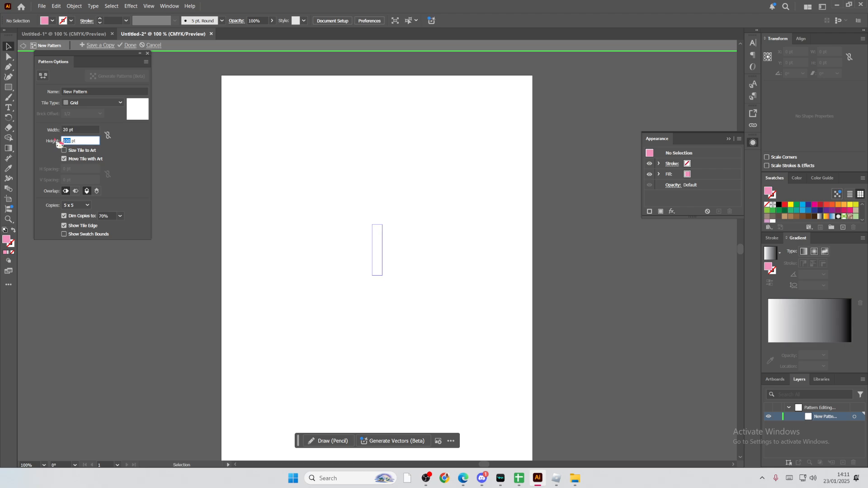
text(20)
key(Return)
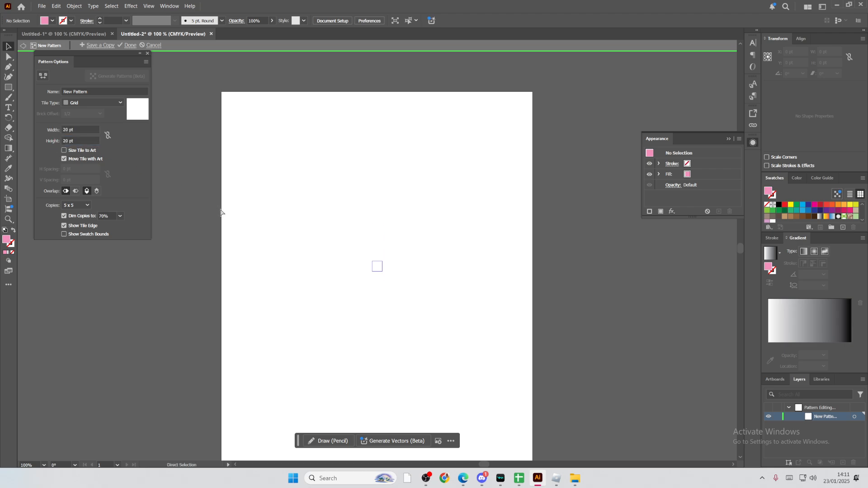
Draw a pink 5 × 5 pt rectangle inside the pattern tile.
key(ctrl+=)
key(ctrl+=)
key(ctrl+=)
key(ctrl+=)
key(ctrl+=)
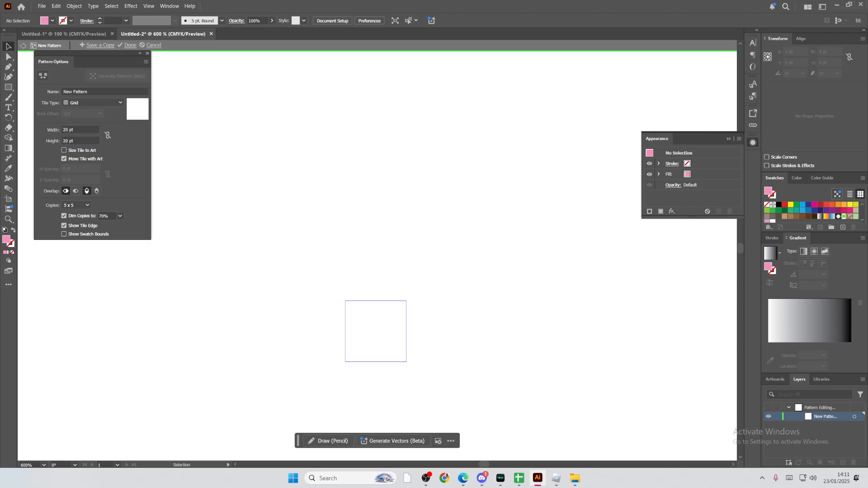
click(9, 87)
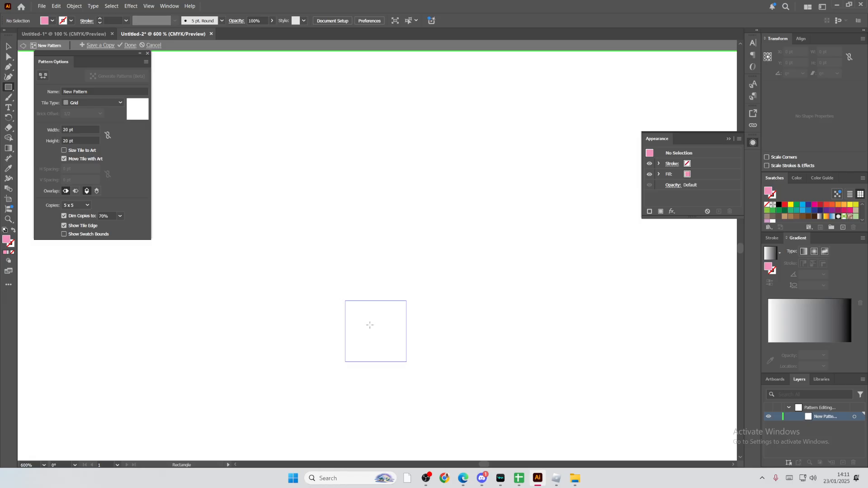
click(401, 329)
text(2)
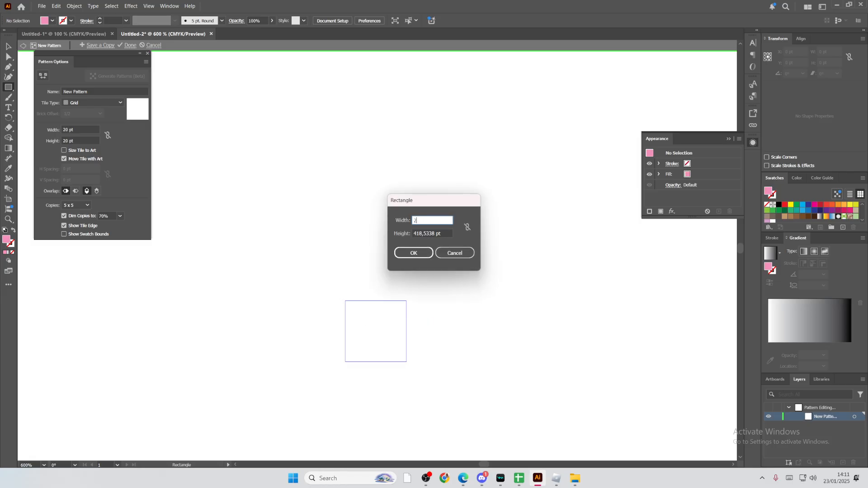
key(Tab)
text(5)
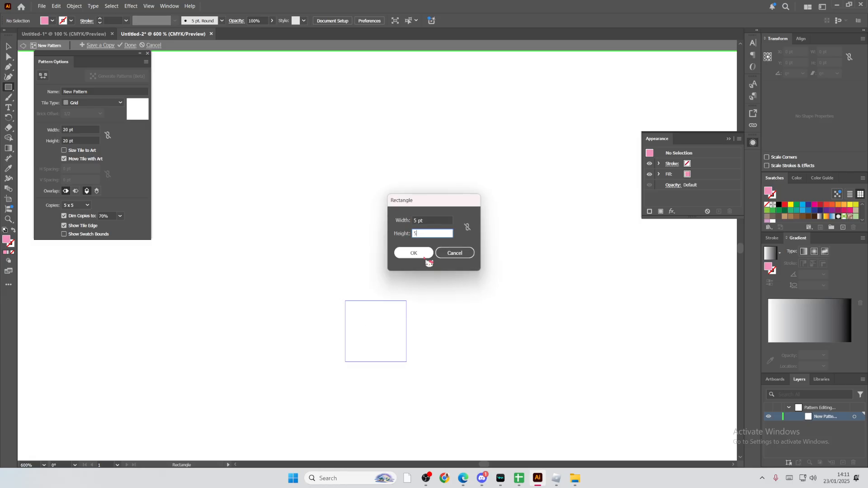
click(409, 253)
Turn the small pink square into a right triangle by removing its lower-right corner anchor point.
scroll(453, 320, down, 1)
key(ctrl+equal)
key(ctrl+equal)
key(ctrl+equal)
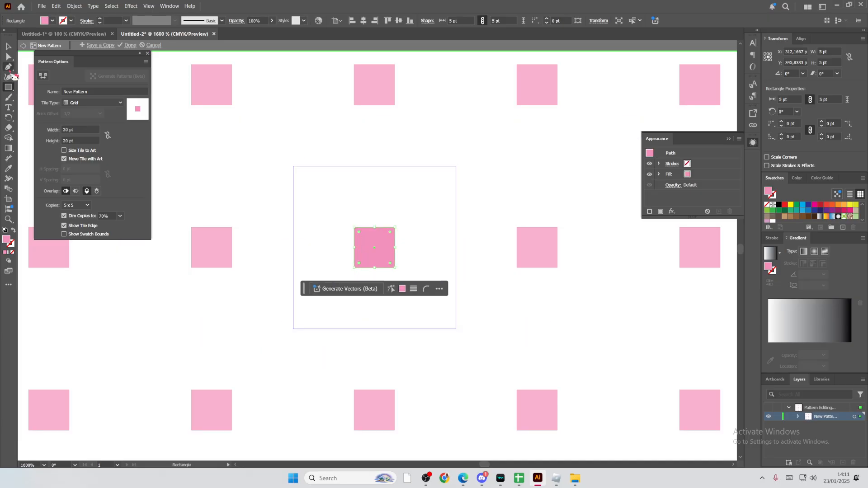
click(9, 67)
click(395, 268)
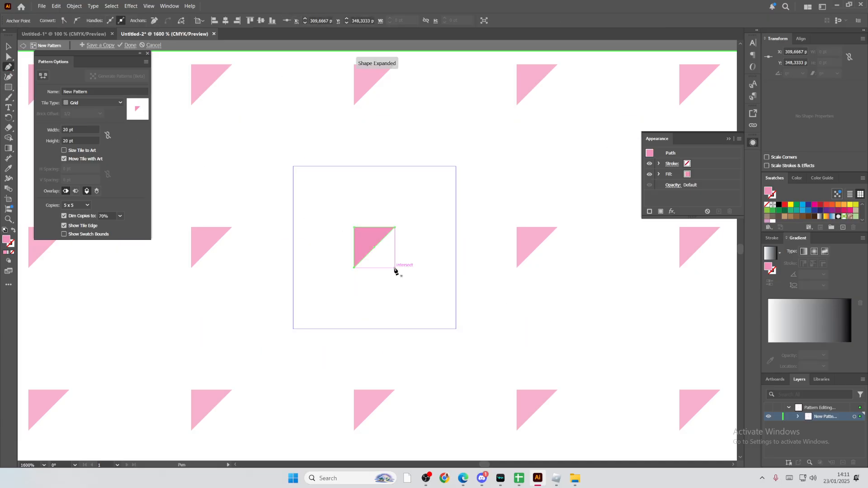
key(v)
Copy the triangle and pair it with a 180° rotated copy, forming a diagonally split square in the tile's upper-left corner.
mouse_move(365, 233)
mouse_down()
mouse_move(340, 215)
mouse_move(359, 241)
mouse_move(350, 244)
mouse_up()
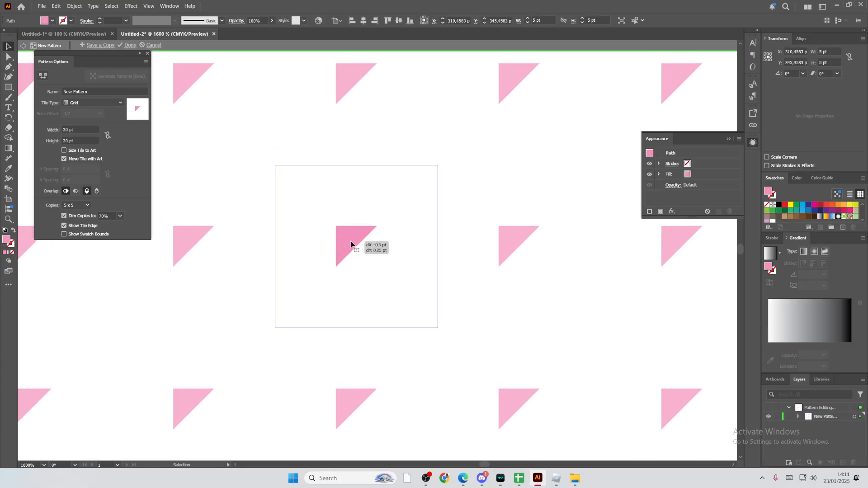
key(ctrl+c)
key(ctrl+v)
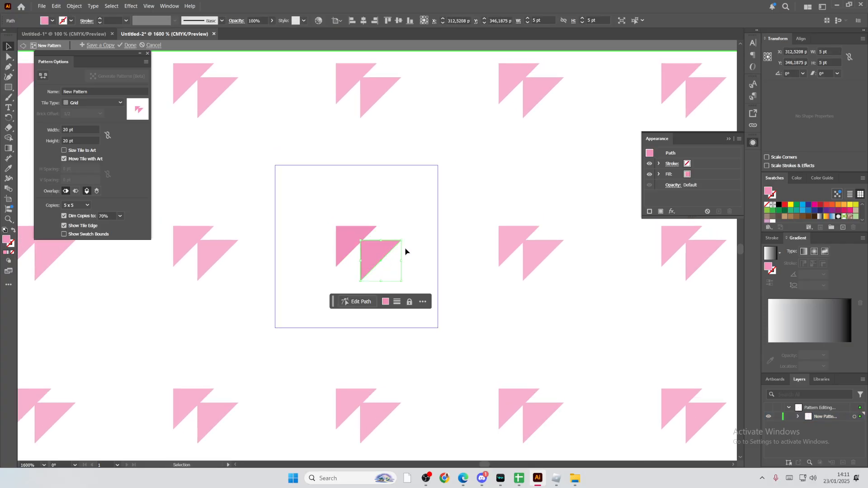
drag(405, 246, 302, 206)
click(397, 275)
key(ctrl+a)
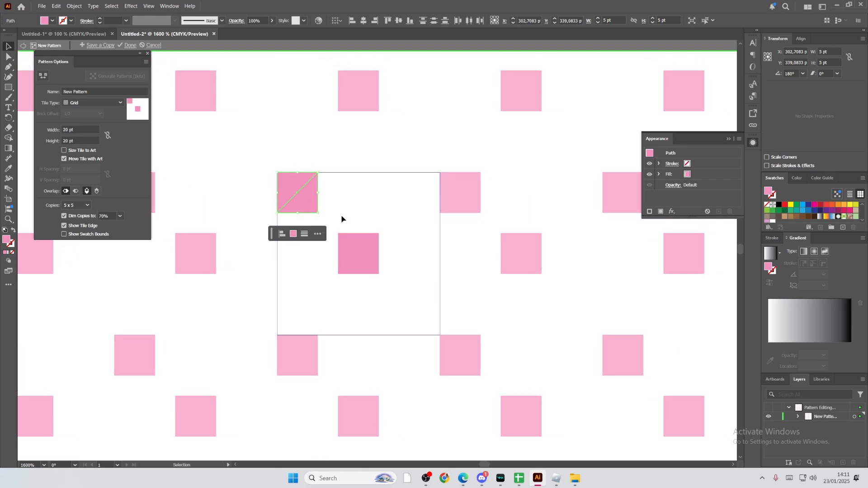
click(341, 218)
Duplicate the diagonally split square side by side until four of them fill the tile's top row.
click(287, 193)
drag(306, 201, 345, 206)
key(ctrl+v)
drag(384, 257, 388, 202)
key(ctrl+v)
drag(395, 264, 437, 207)
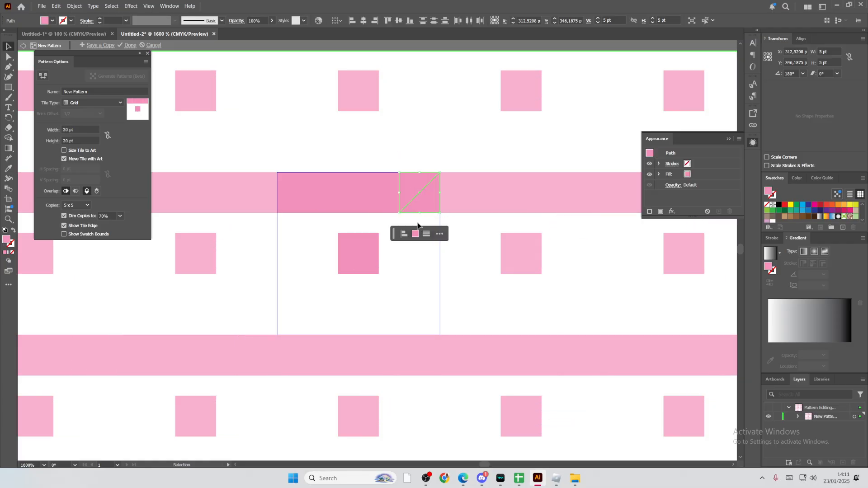
Delete the two leftover triangles from the middle of the tile, keeping only the top row.
click(371, 260)
drag(370, 262, 417, 243)
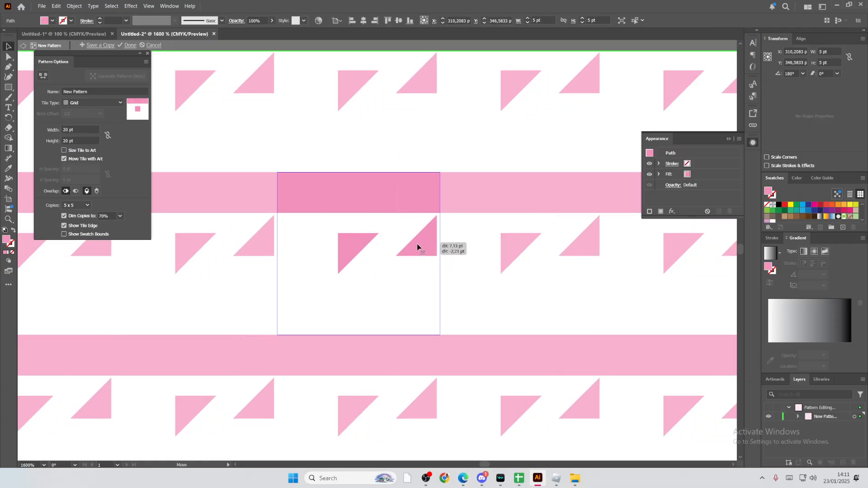
click(354, 246)
drag(354, 246, 291, 231)
drag(416, 252, 300, 249)
key(Delete)
click(297, 230)
key(Delete)
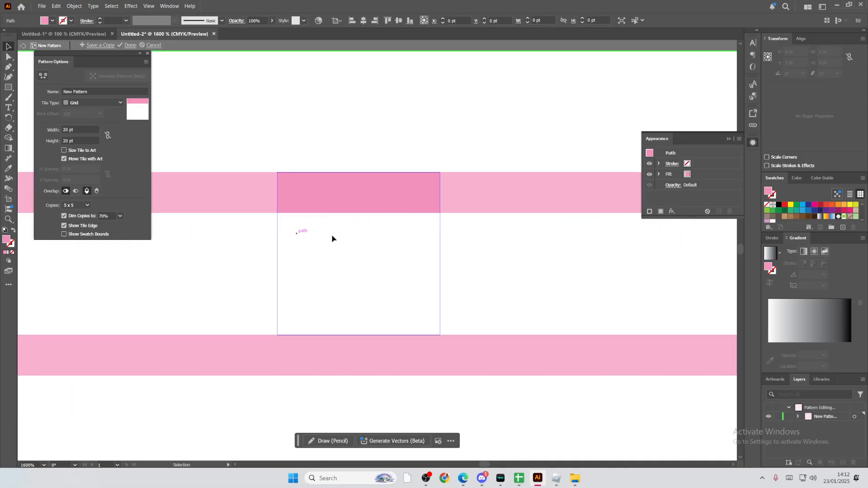
Duplicate the whole top row of triangles downward three times to fill the tile with four stacked rows.
click(310, 195)
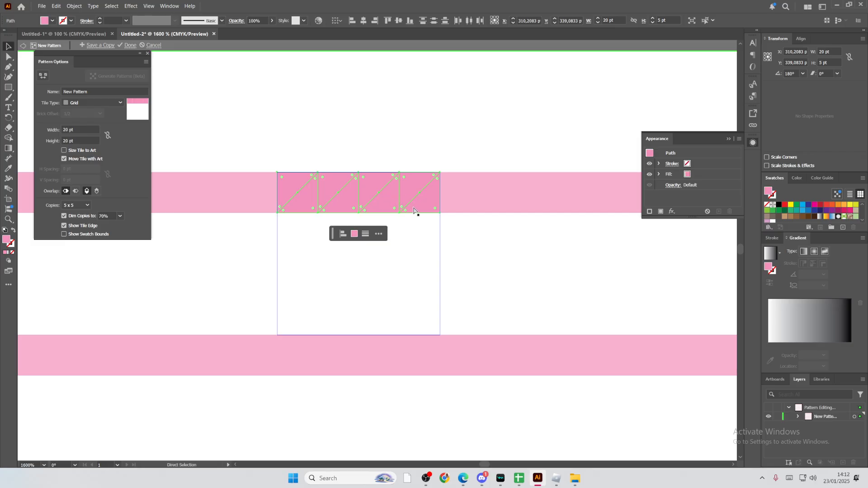
drag(414, 211, 408, 232)
drag(426, 266, 420, 331)
drag(421, 332, 416, 322)
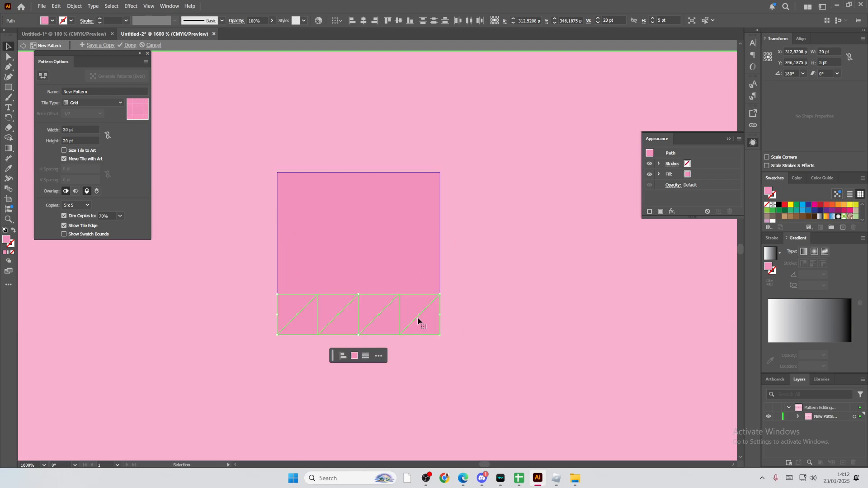
Delete the three triangles forming the short diagonal band near the tile's upper-left corner.
click(326, 192)
drag(299, 189, 335, 195)
key(Delete)
click(312, 205)
key(Delete)
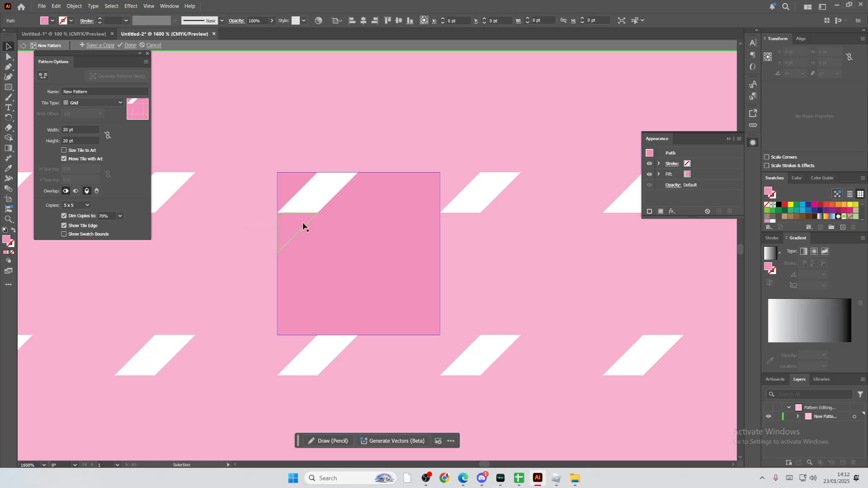
click(302, 226)
key(Delete)
Delete the seven triangles forming the long diagonal band from the tile's upper-right corner to its lower-left corner.
click(389, 193)
key(Delete)
click(409, 190)
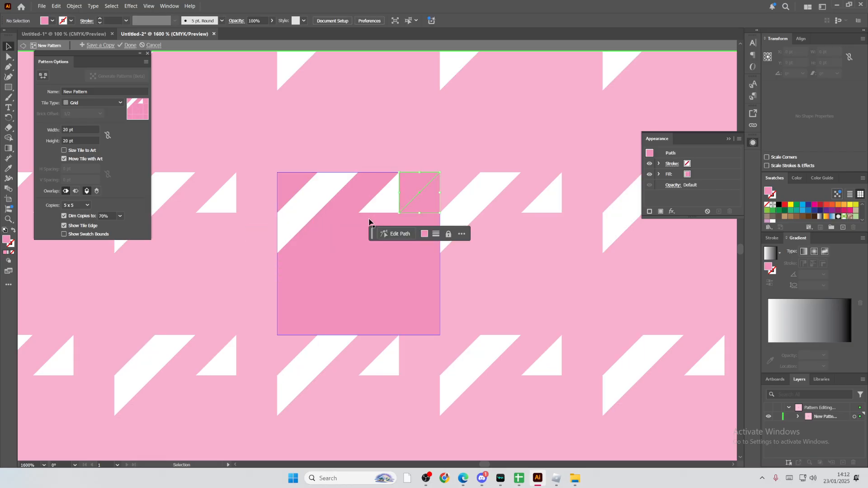
key(Delete)
click(364, 233)
key(Delete)
click(346, 247)
key(Delete)
click(327, 267)
key(Delete)
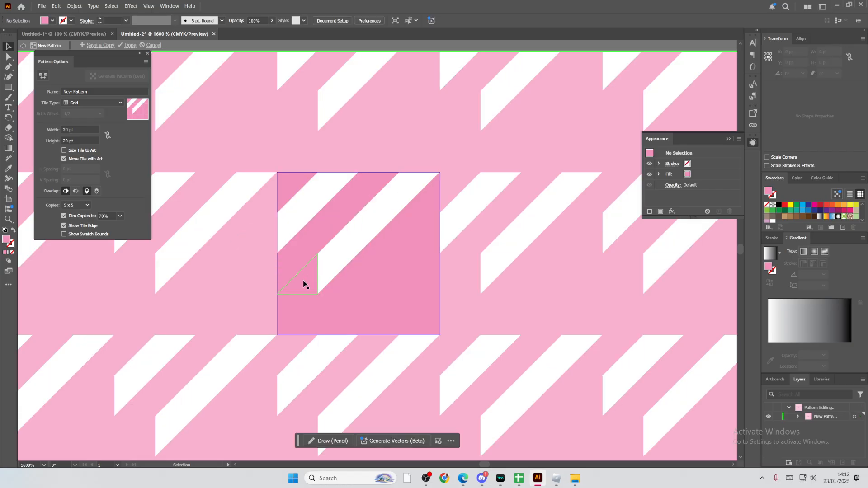
click(303, 280)
key(Delete)
click(294, 310)
key(Delete)
Delete the triangles of the third diagonal band in the tile's lower-right half, plus the single triangle in its lower-right corner.
click(423, 239)
key(Delete)
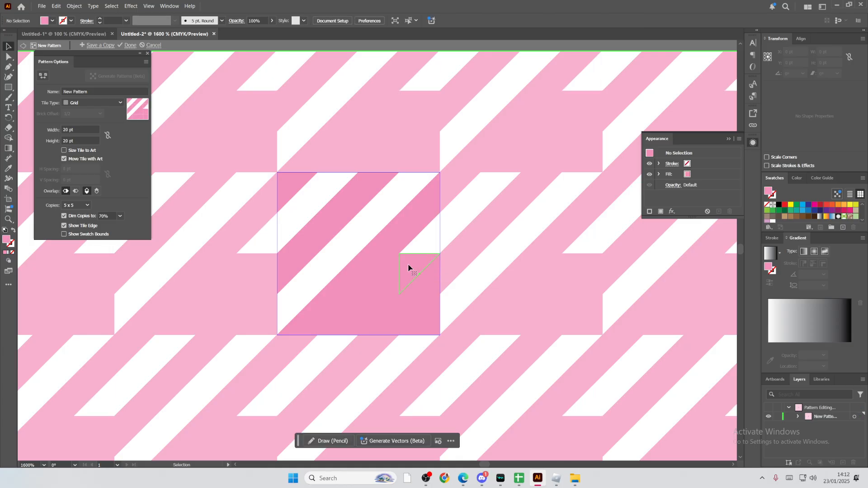
click(408, 266)
key(Delete)
click(386, 287)
key(Delete)
click(372, 308)
key(Delete)
click(346, 327)
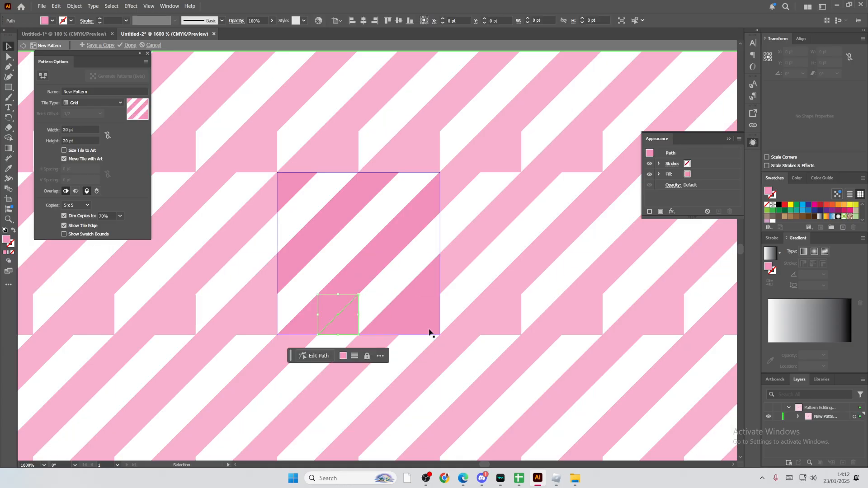
key(Delete)
click(434, 321)
key(Delete)
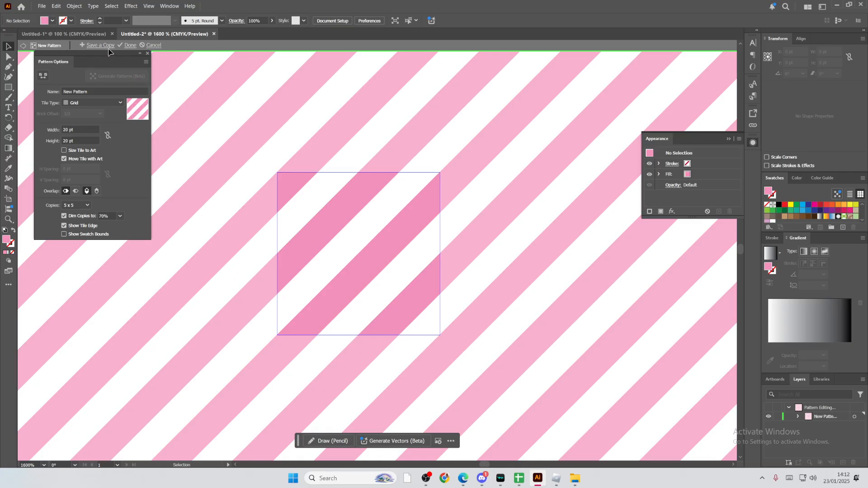
Select all the striped tile's shapes and save a copy of the pattern named "pink".
scroll(789, 215, down, 3)
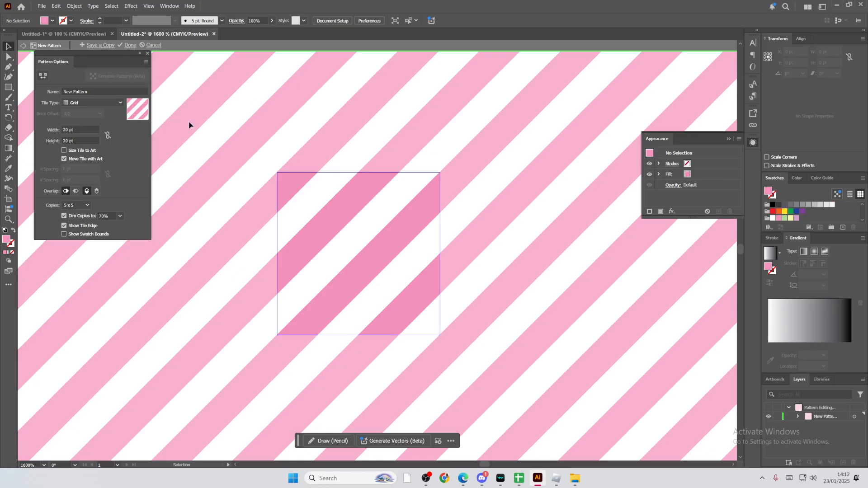
drag(190, 124, 447, 353)
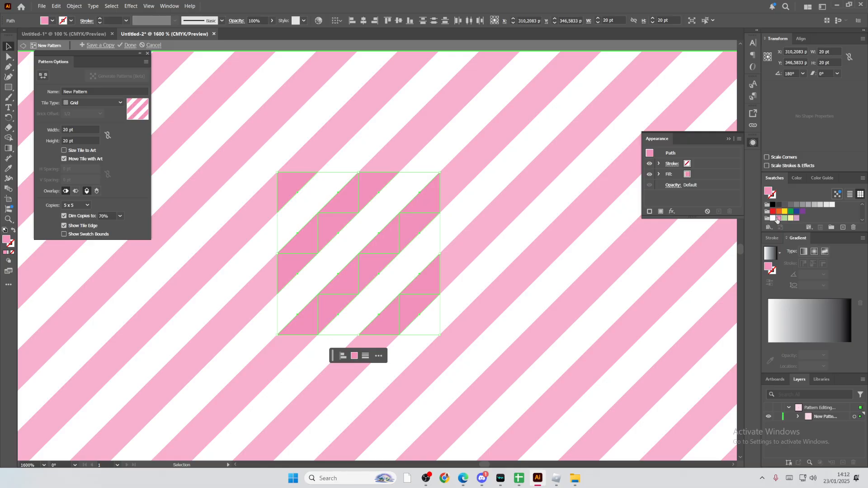
click(88, 46)
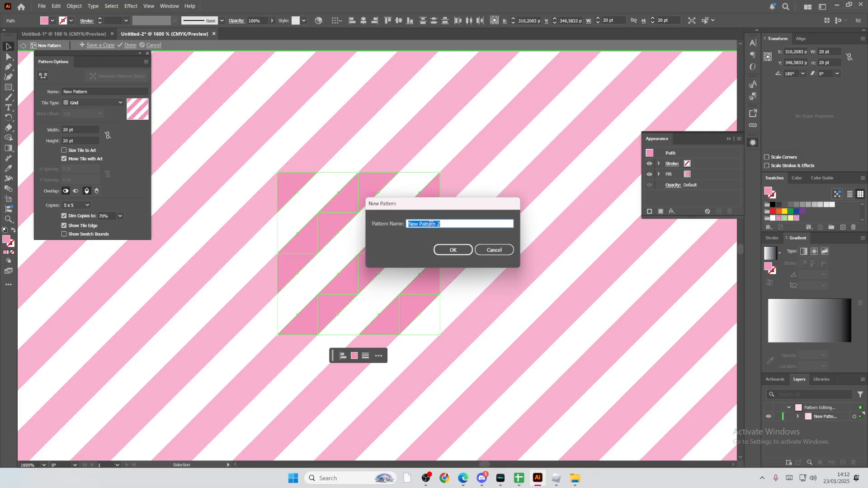
text(pink)
click(453, 250)
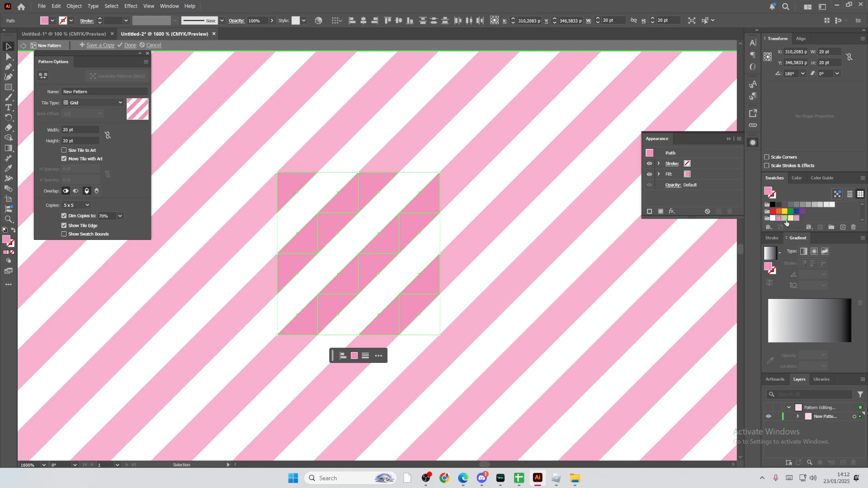
Recolour the selected tile shapes with the palette's light green and save a pattern copy named "green".
click(785, 218)
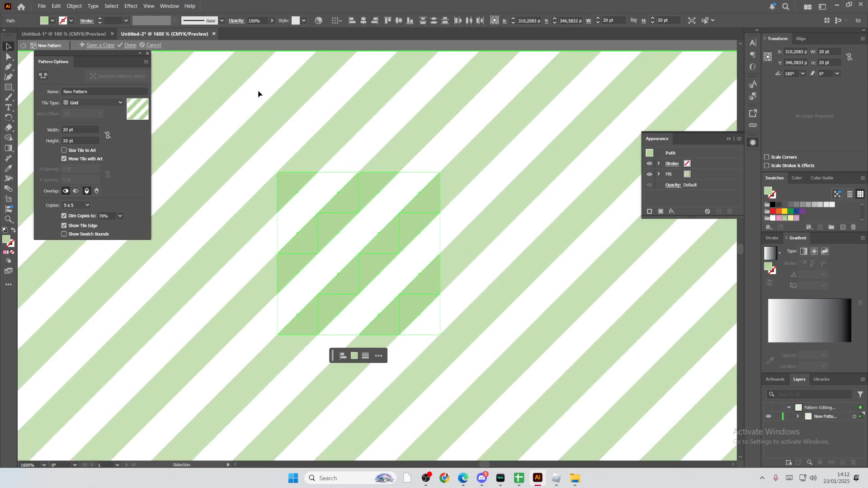
click(107, 46)
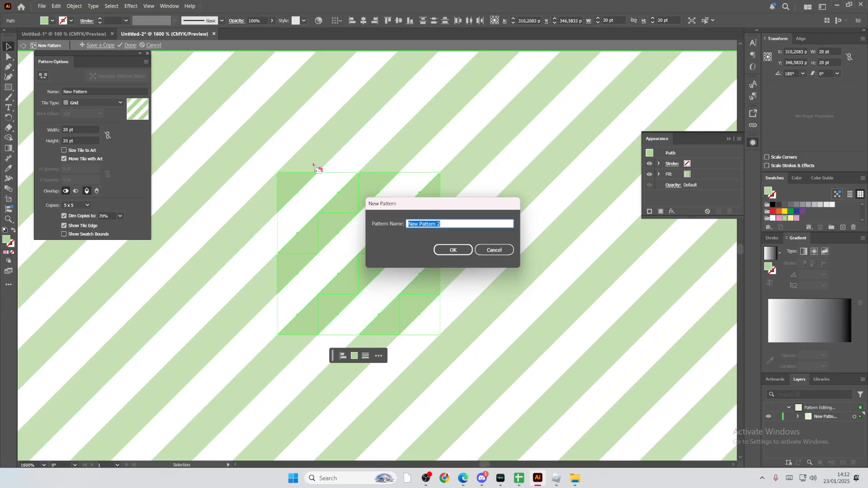
text(green)
key(Return)
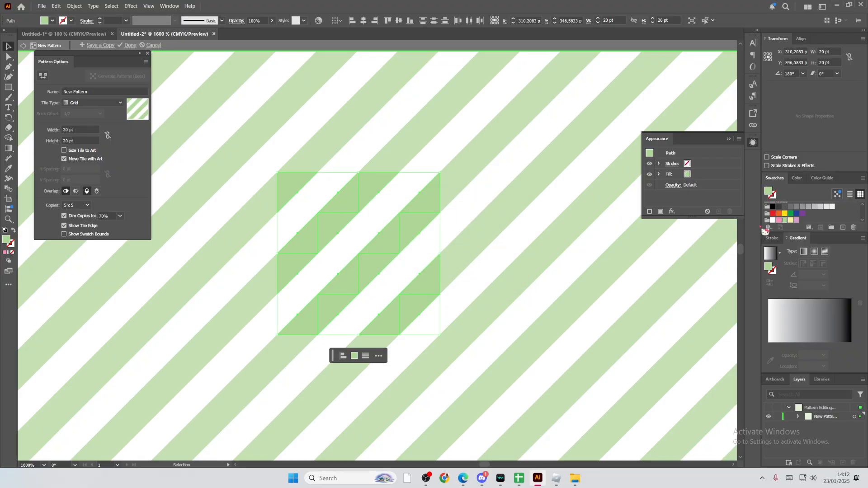
Recolour the tile shapes with the palette's pale yellow and save a pattern copy named "yellow".
click(791, 220)
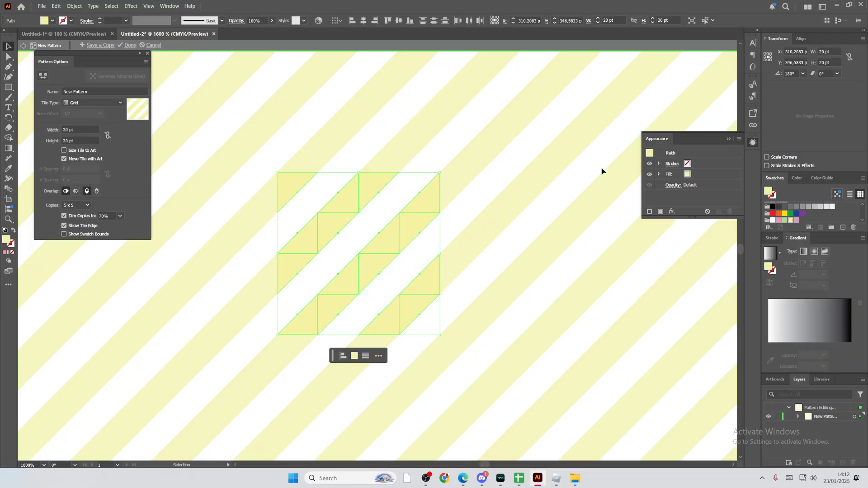
click(107, 46)
text(yellow)
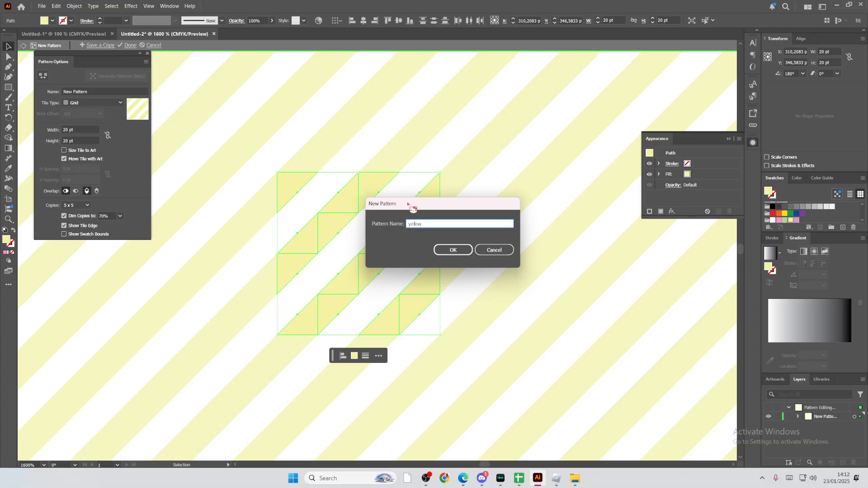
click(453, 249)
Recolour the tile shapes with the palette's light purple, save a pattern copy named "purple", and finish pattern editing.
click(796, 219)
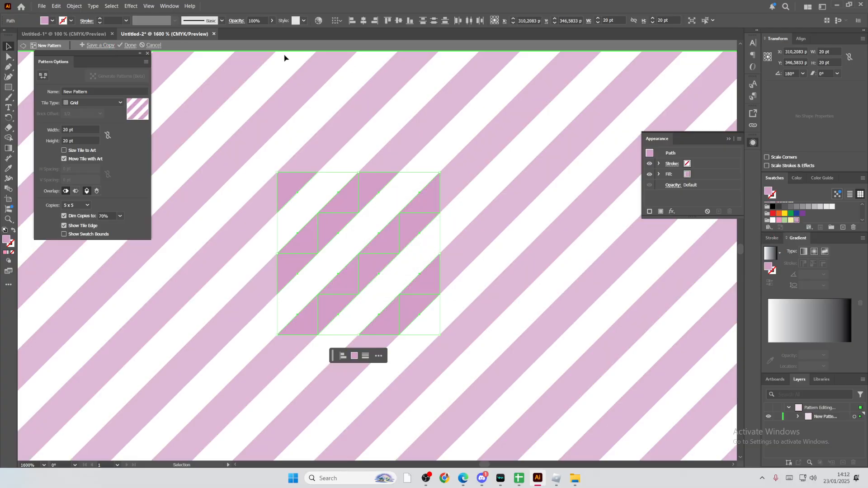
click(105, 46)
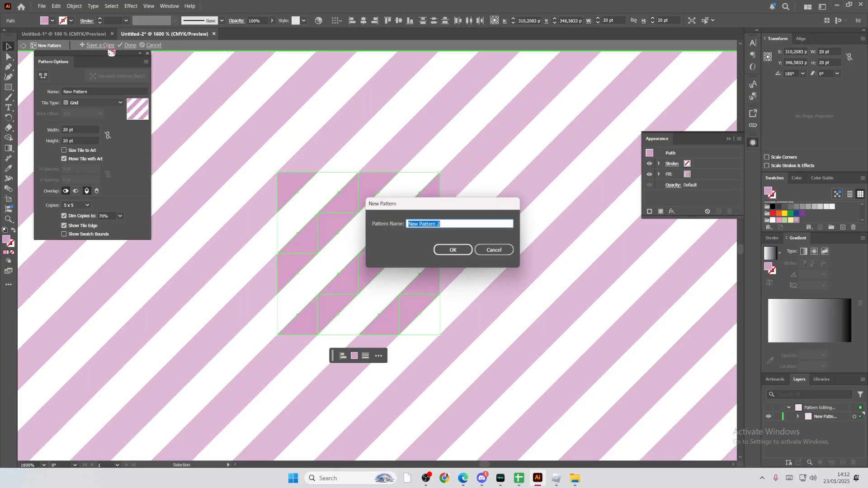
text(purple)
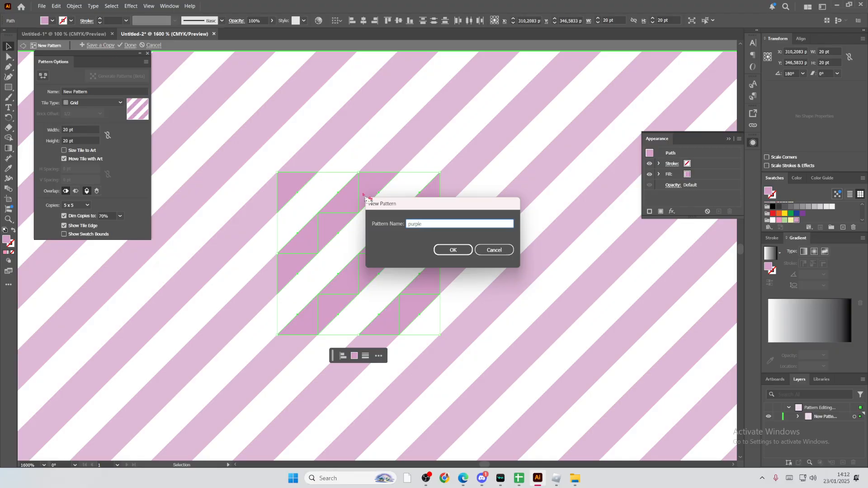
click(453, 250)
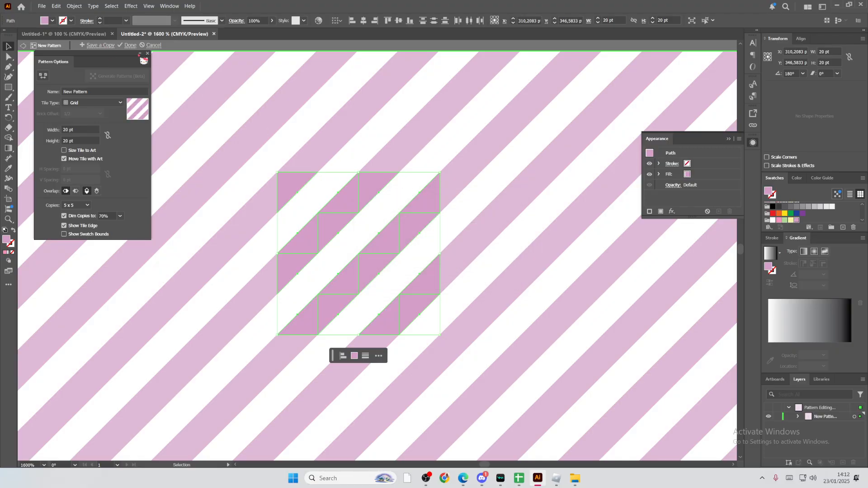
click(130, 46)
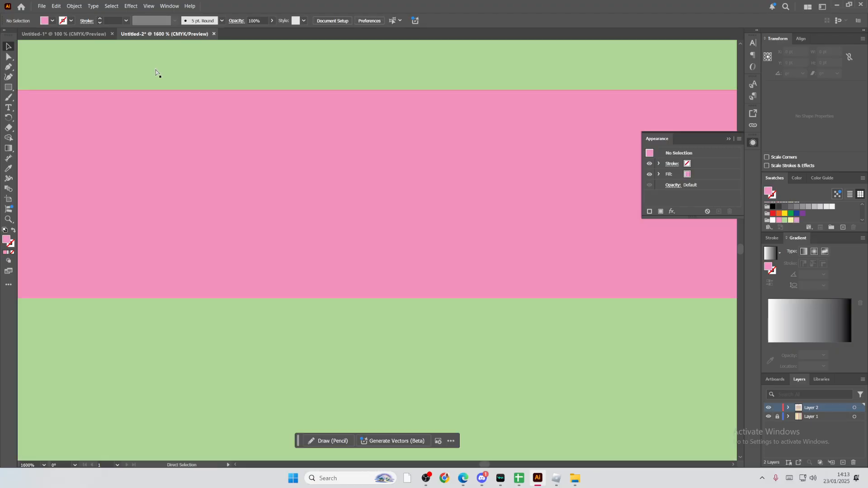
Select every object with the same fill colour as the uppermost pink stripe and fill them with the "pink" pattern swatch.
key(ctrl+minus)
key(ctrl+minus)
key(ctrl+minus)
key(ctrl+minus)
key(ctrl+minus)
key(ctrl+minus)
key(ctrl+minus)
key(ctrl+minus)
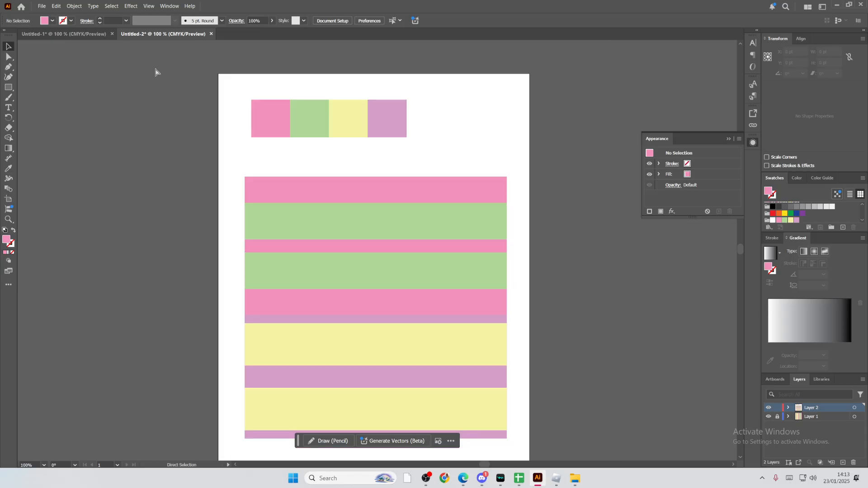
click(292, 182)
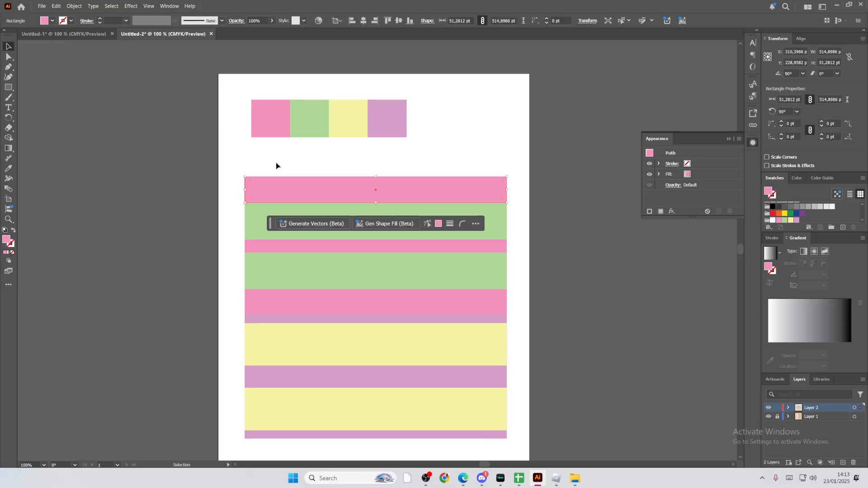
click(119, 7)
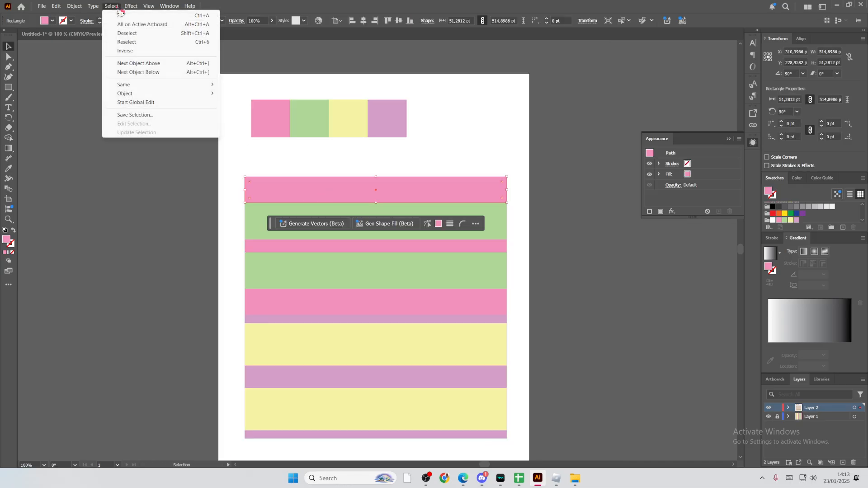
mouse_move(207, 85)
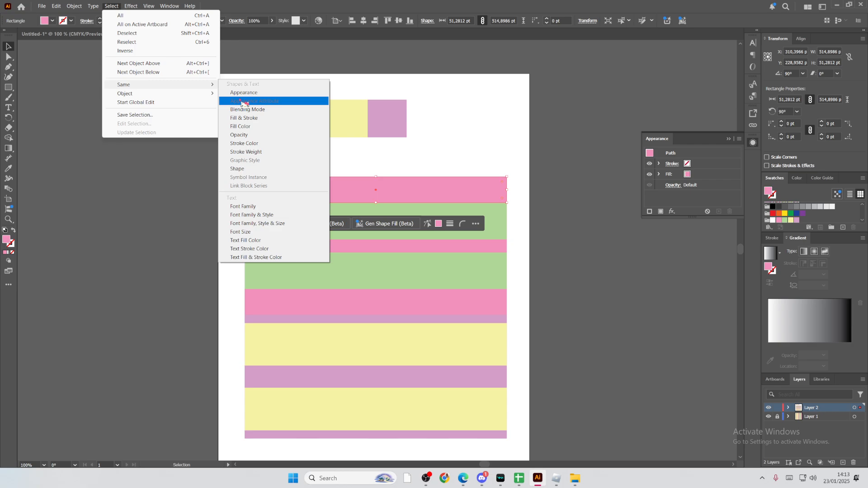
click(272, 127)
scroll(810, 220, up, 2)
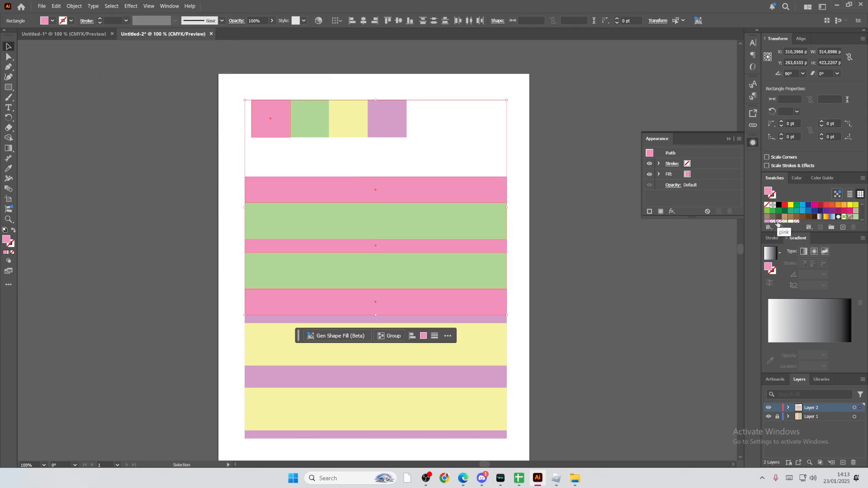
click(777, 222)
Select every object sharing the green palette square's fill colour and apply the green diagonal-stripe pattern swatch.
click(304, 126)
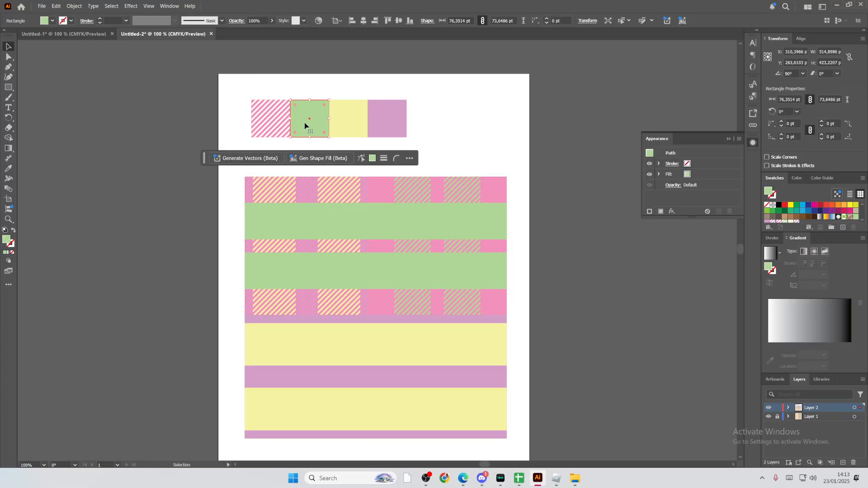
click(111, 6)
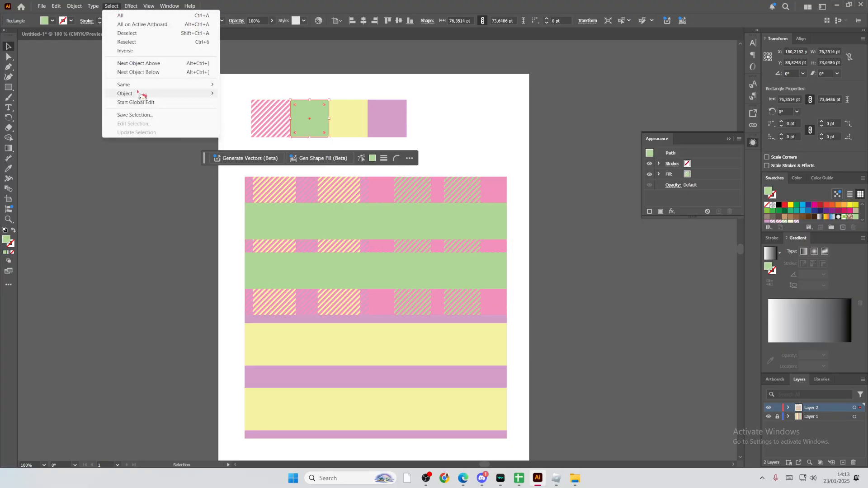
mouse_move(138, 84)
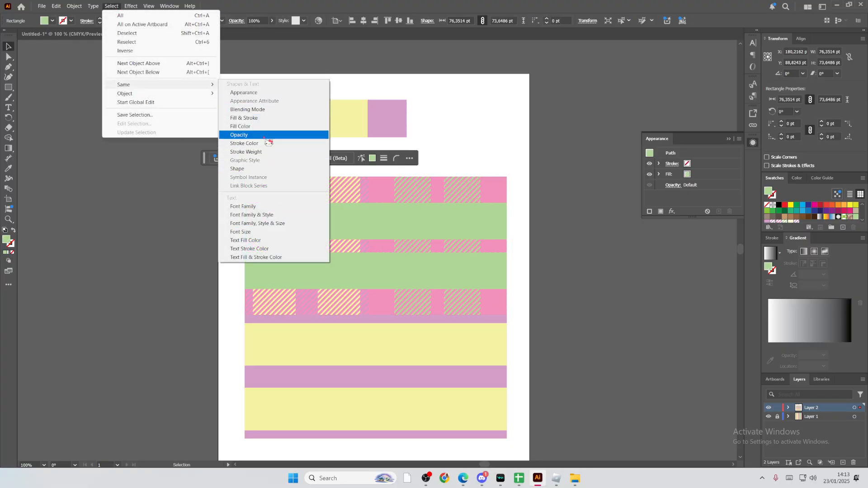
click(277, 127)
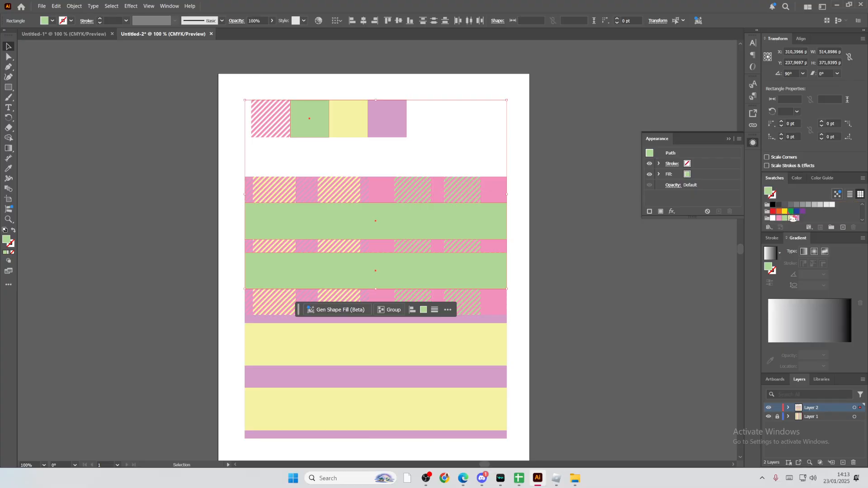
click(789, 221)
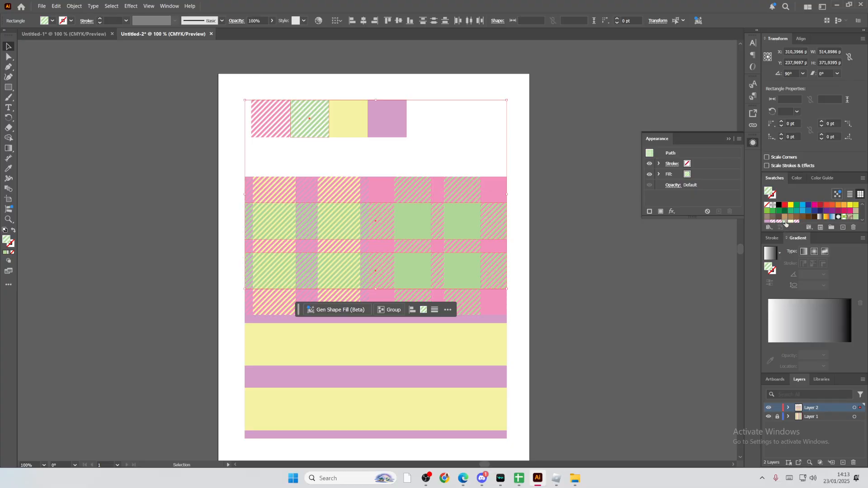
Select every object sharing the yellow palette square's fill colour and apply the yellow diagonal-stripe pattern swatch.
click(358, 131)
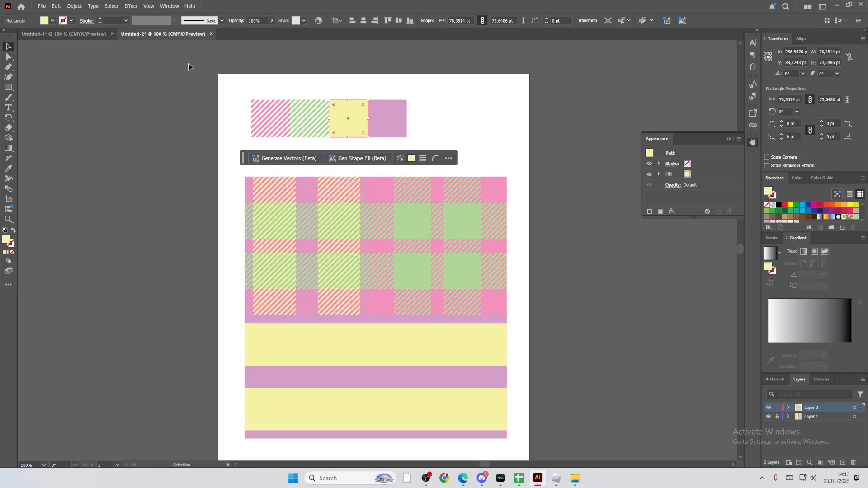
click(112, 6)
mouse_move(193, 85)
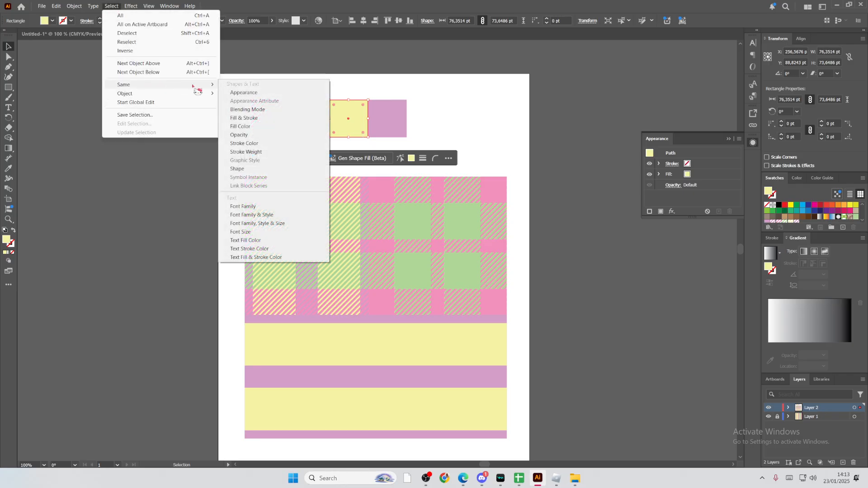
click(240, 126)
click(791, 222)
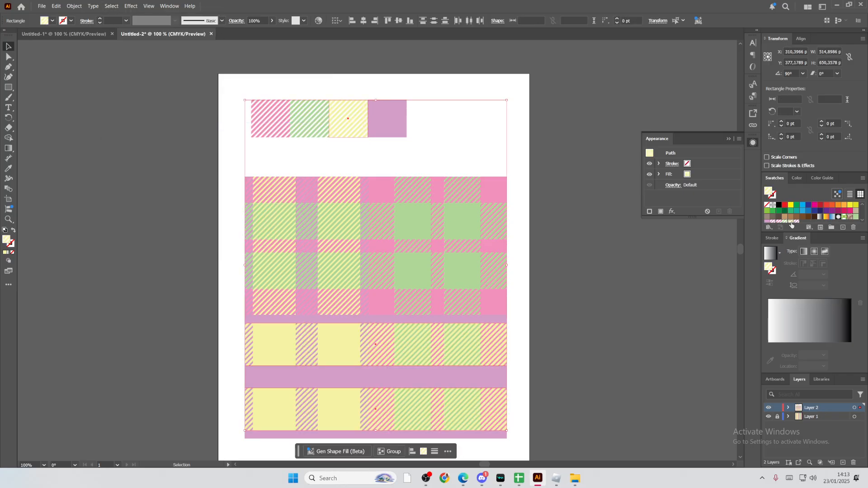
Select every object sharing the purple palette square's fill colour, apply the purple diagonal-stripe pattern swatch, and deselect everything.
click(394, 117)
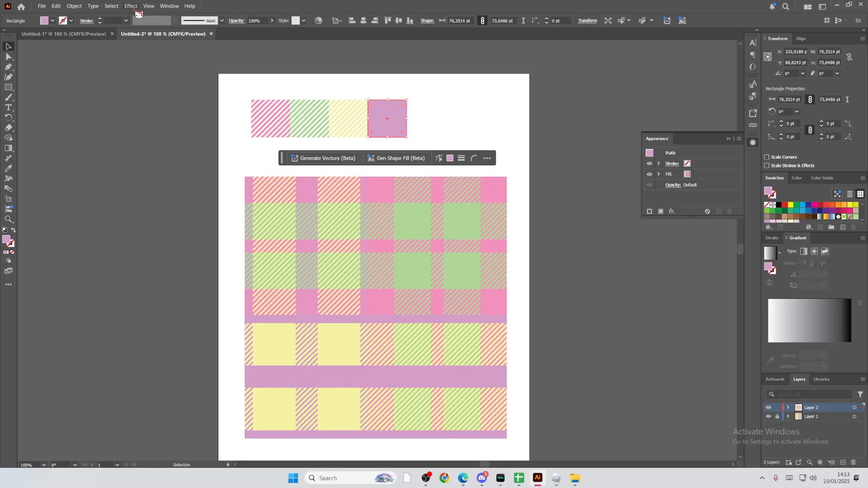
click(114, 7)
mouse_move(199, 86)
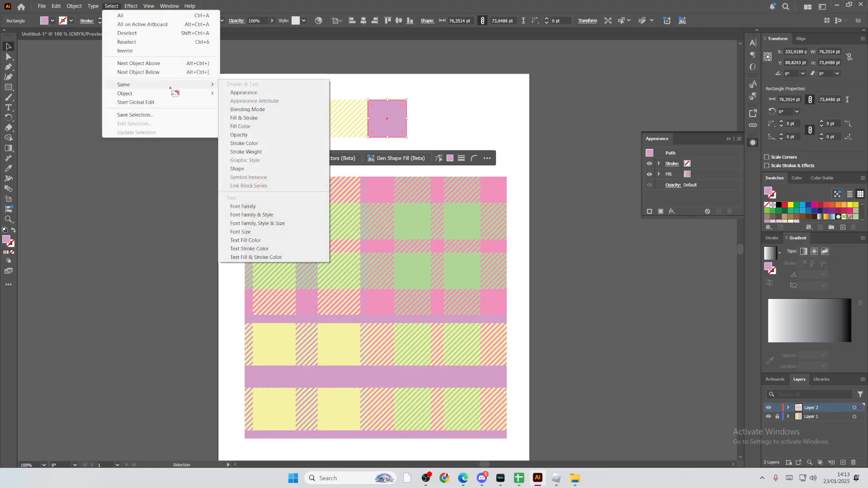
click(258, 129)
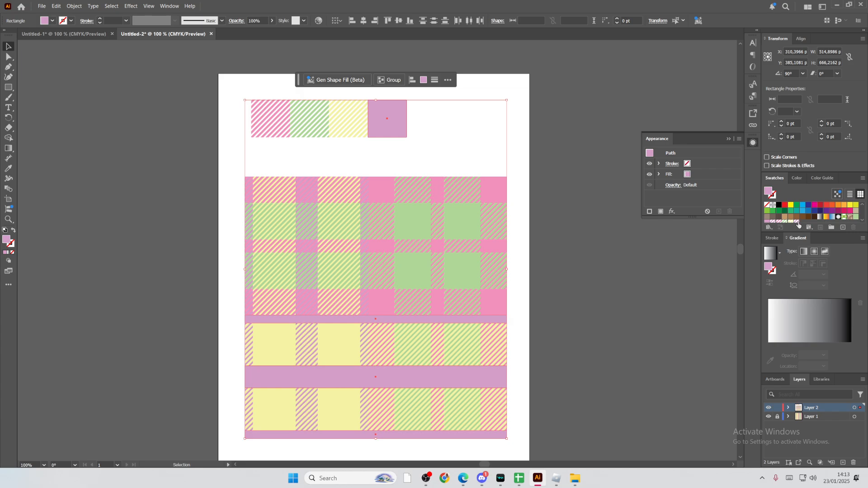
click(790, 221)
click(568, 190)
scroll(568, 191, down, 3)
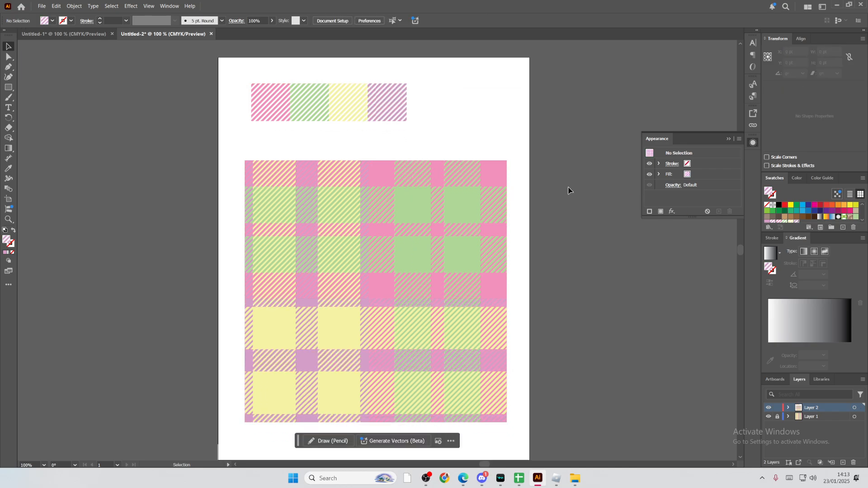
scroll(568, 191, down, 1)
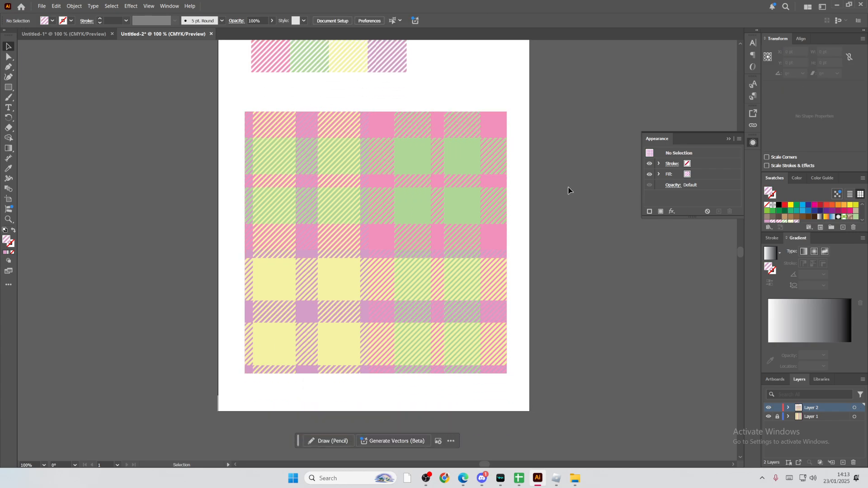